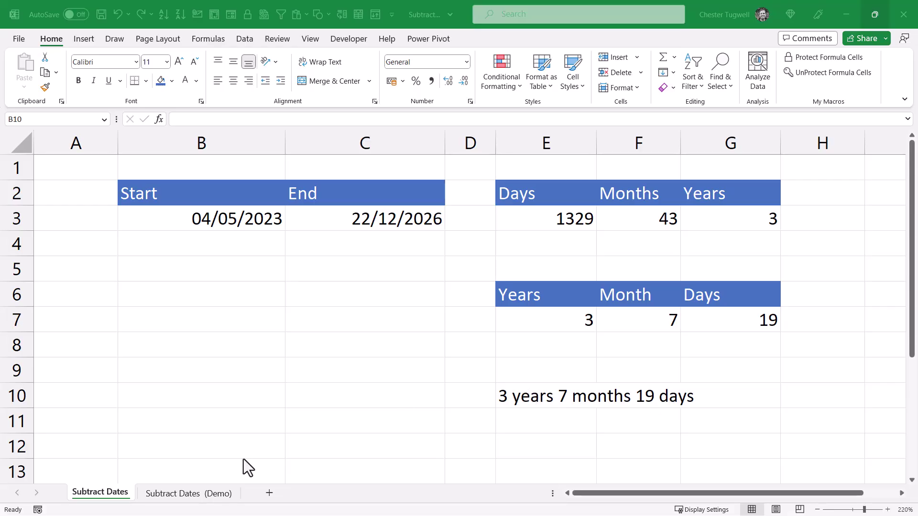
- Switch to the Subtract Dates (Demo) sheet with its empty result cells
left_click(197, 498)
- Enter =C3-B3 in E3 to get the 1328-day difference
left_click(198, 498)
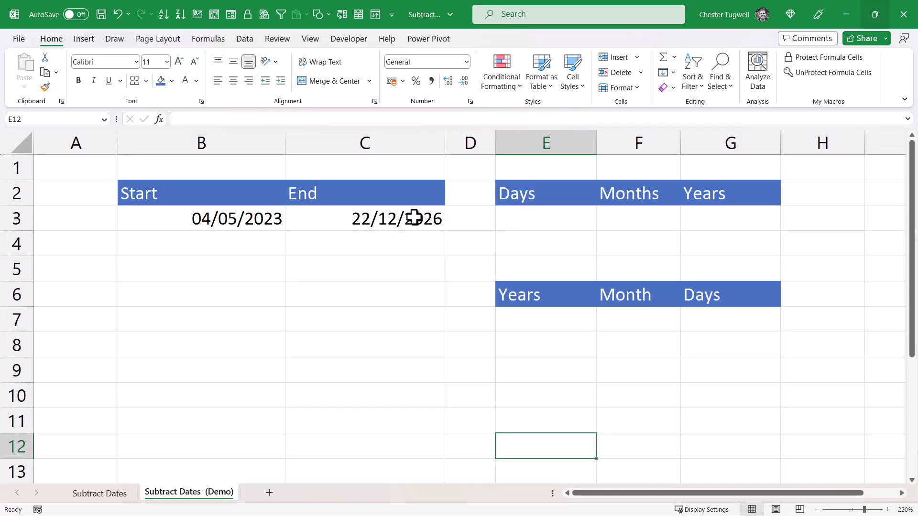
left_click(532, 219)
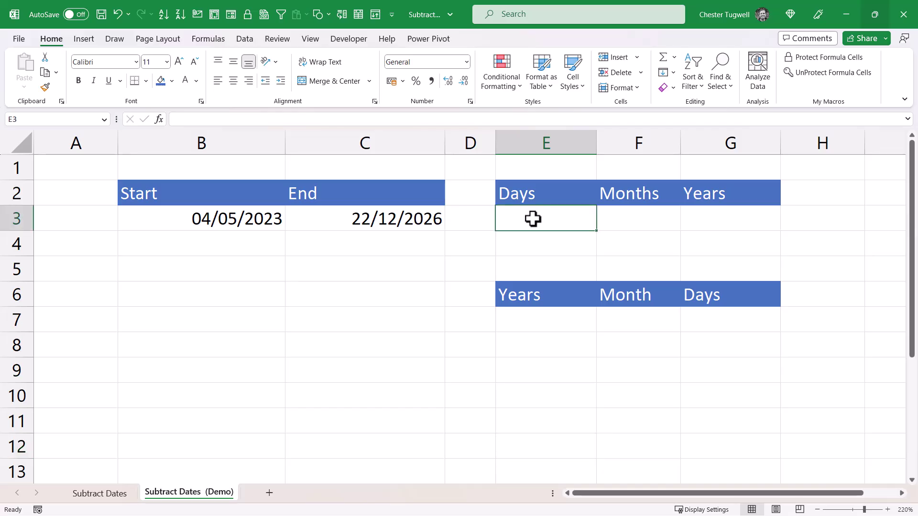
type("=")
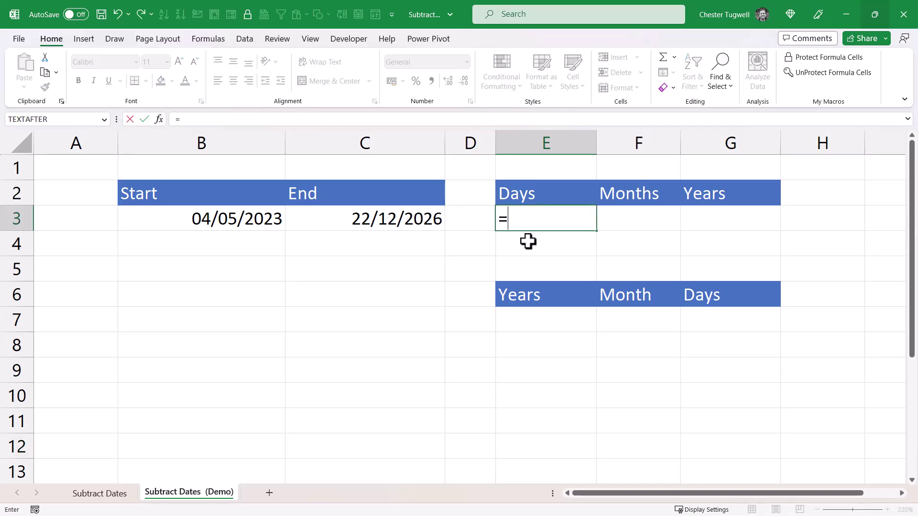
left_click(388, 218)
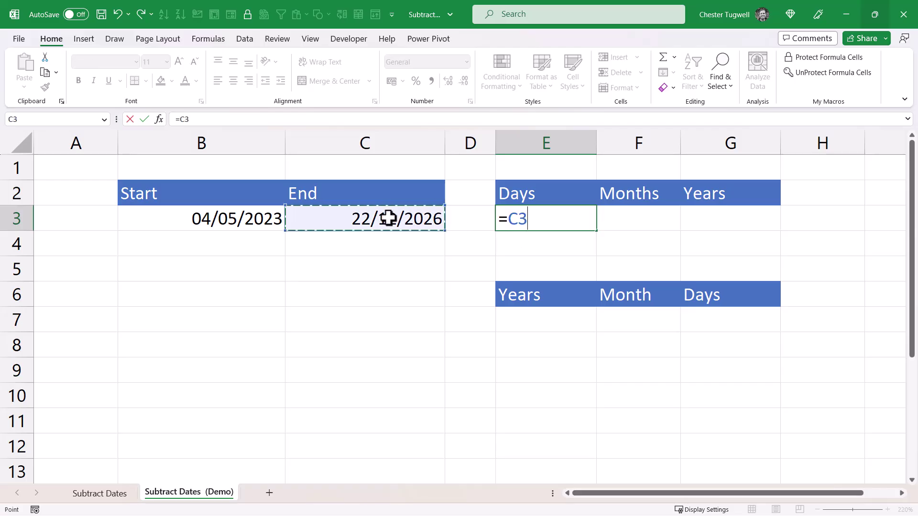
type("-")
left_click(245, 219)
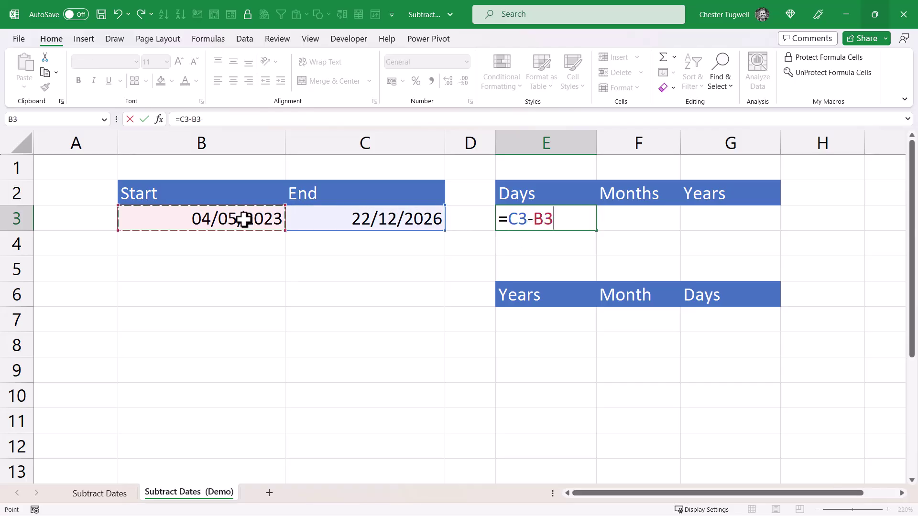
key("Return")
key("Up")
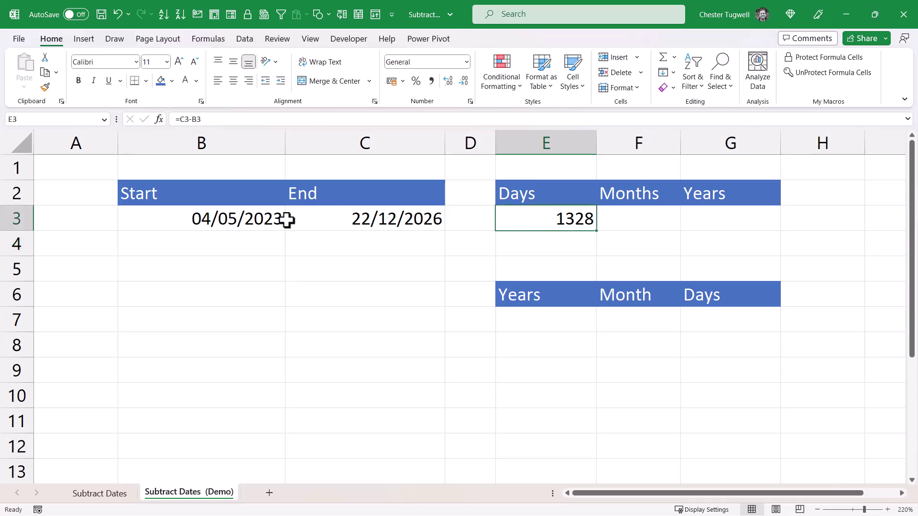
- Change the end date in C3 to 04/05/2023
left_click(333, 222)
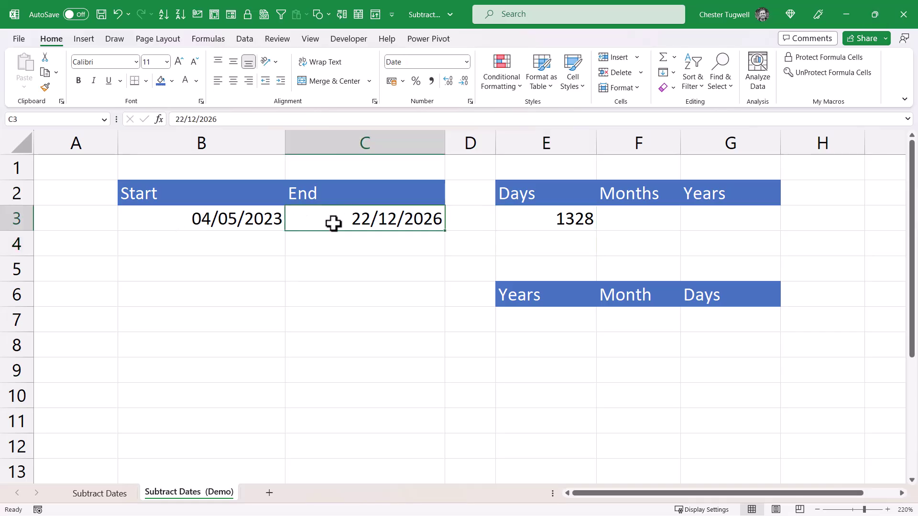
type("04/")
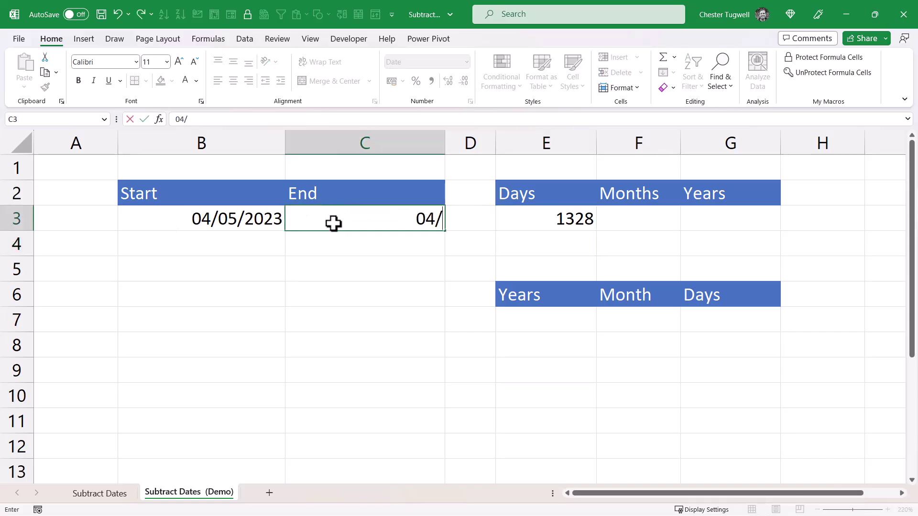
type("05/2023")
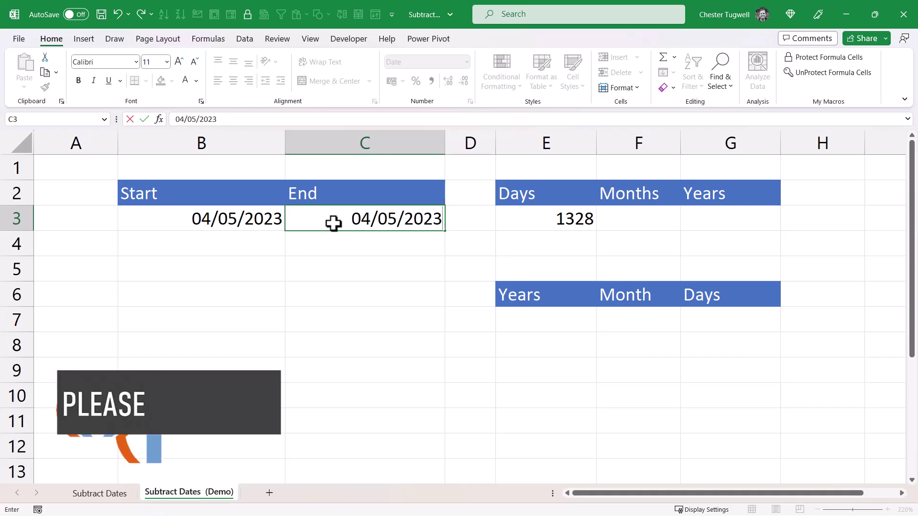
key("Return")
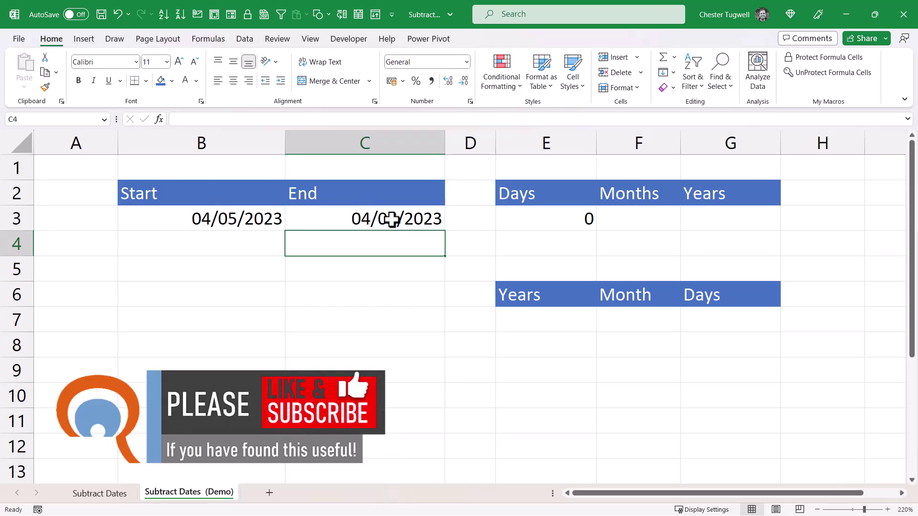
- Append +1 to E3's formula so it counts both dates, showing 1
double_click(567, 215)
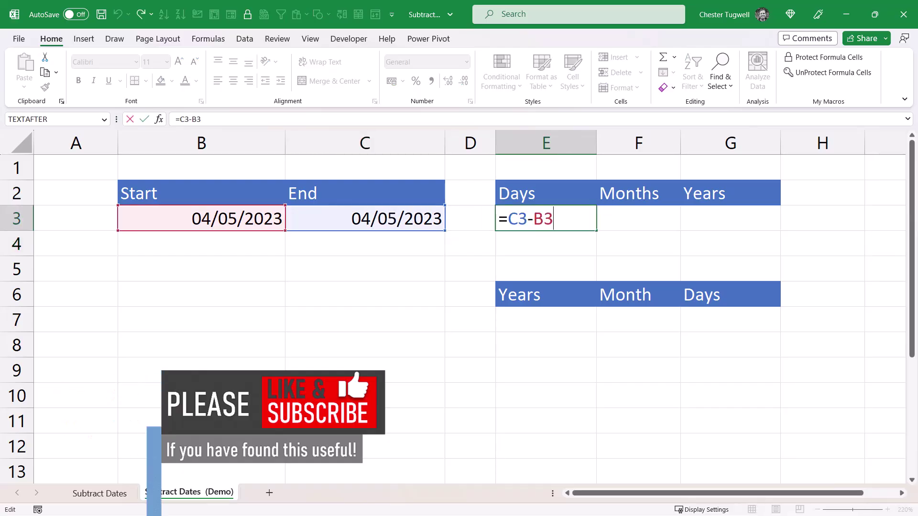
type("+1")
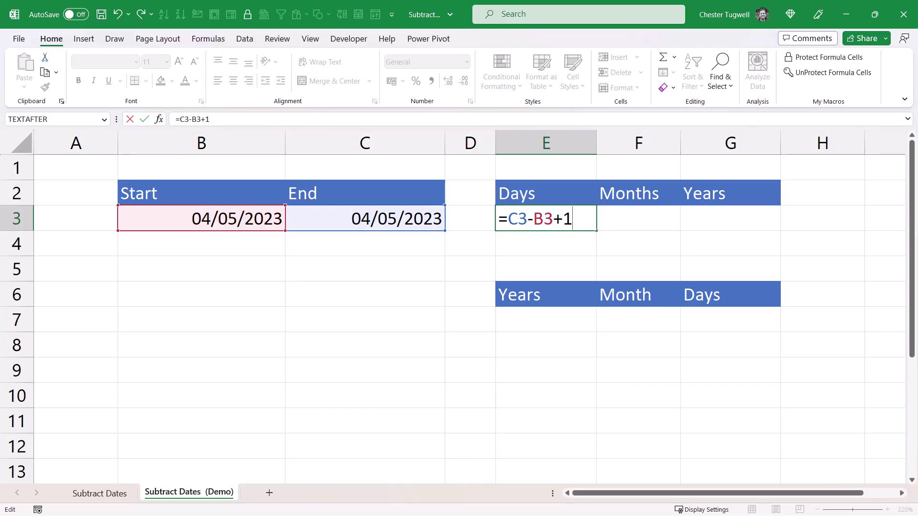
key("Return")
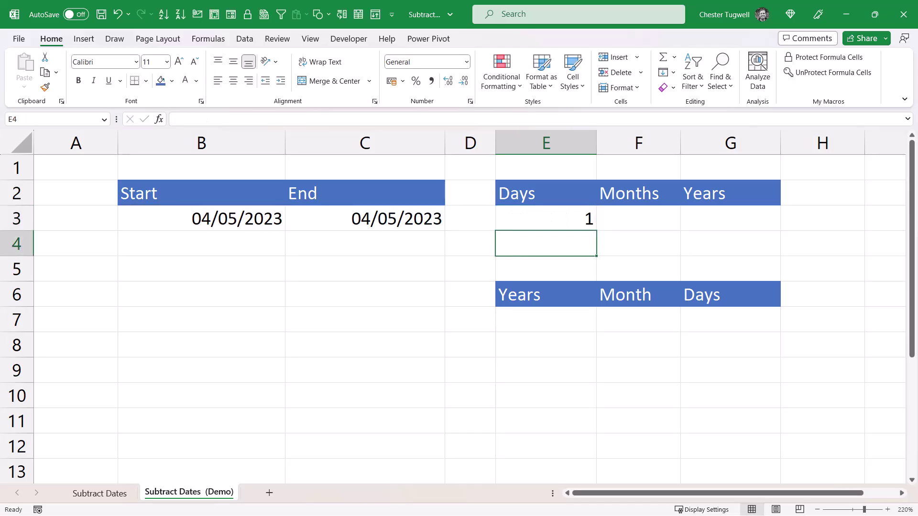
- Change the end date in C3 to 22/12/2027
left_click(381, 219)
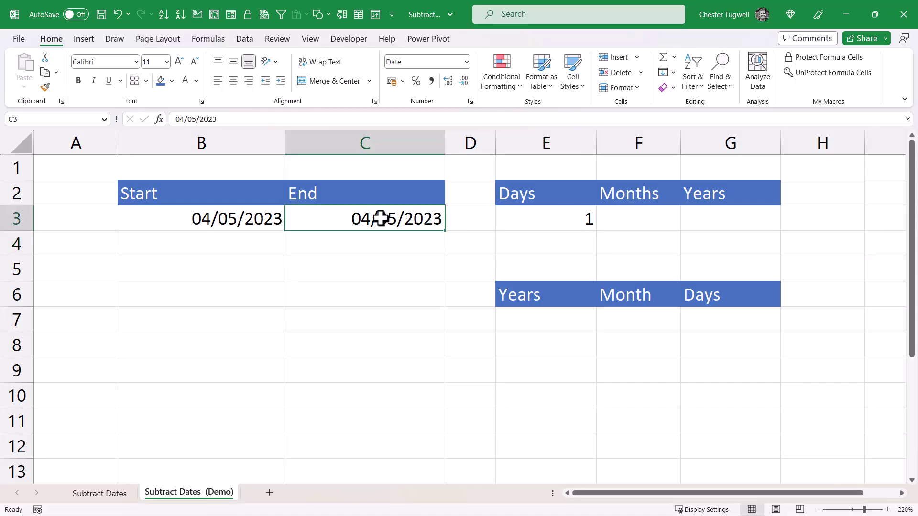
type("22/12/")
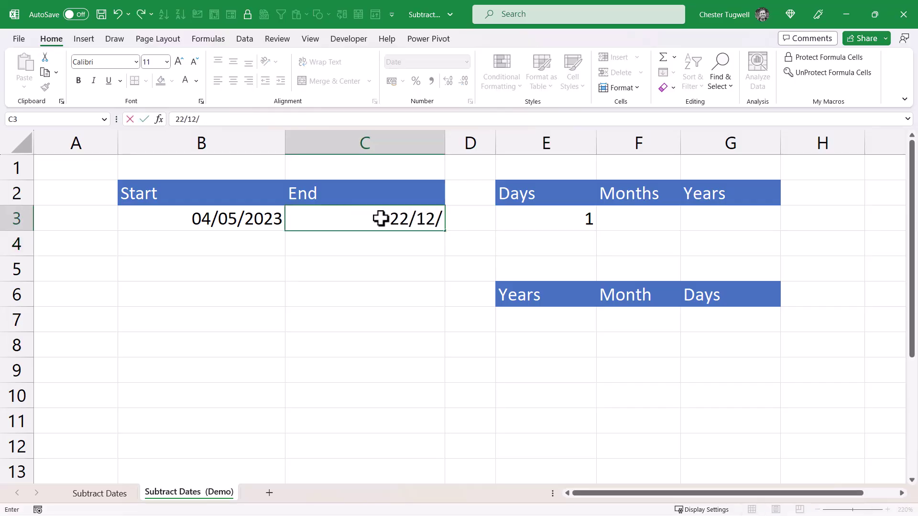
type("202")
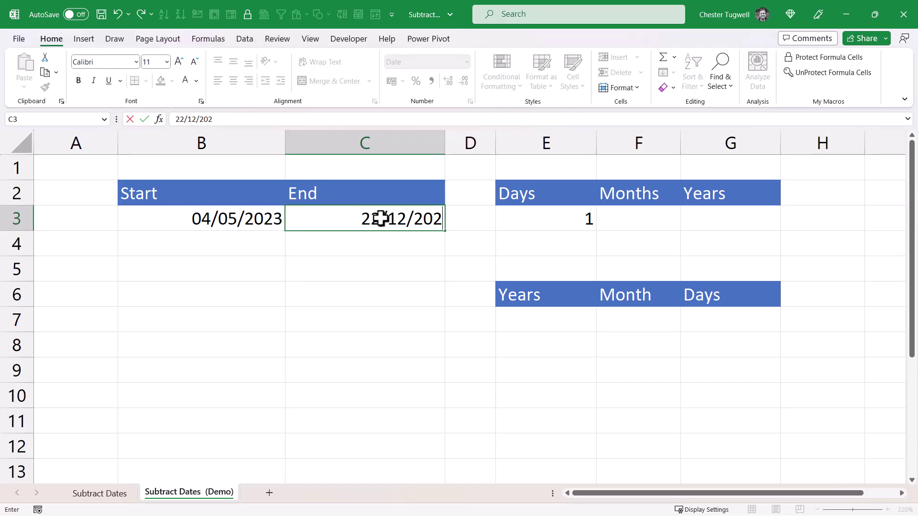
type("7")
key("Right")
key("Right")
key("Right")
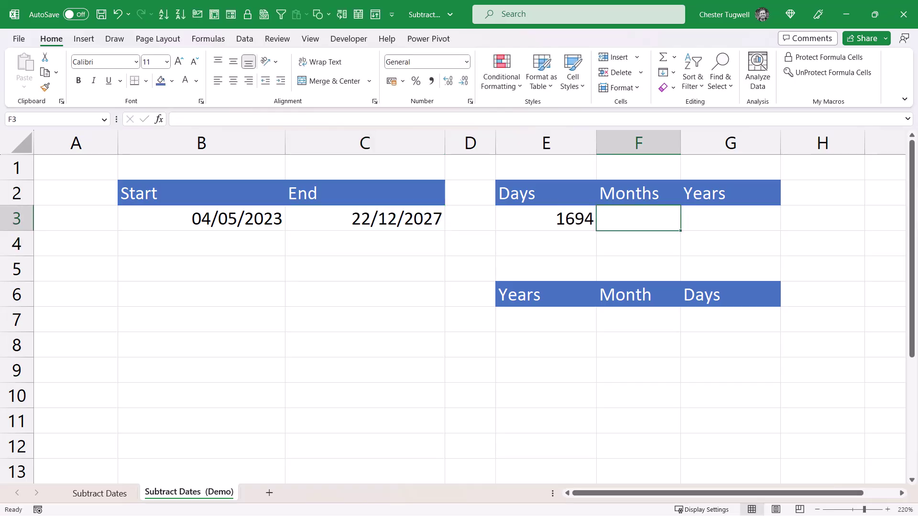
- Enter =DATEDIF(B3,C3,"m") in F3 to get 55 whole months
type("=date")
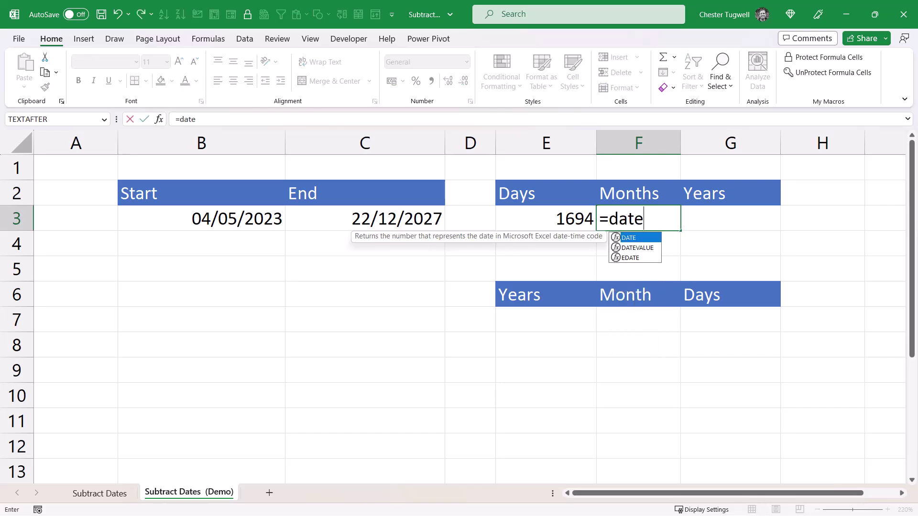
type("dif")
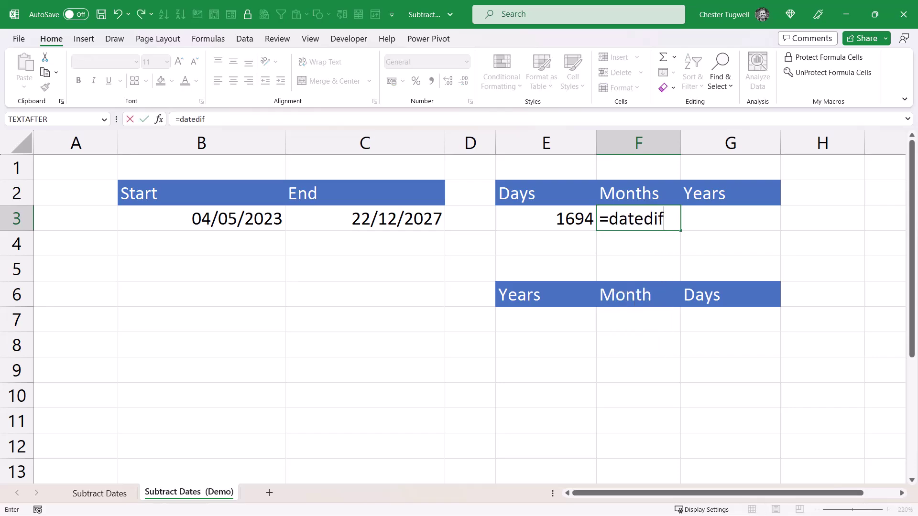
type("(")
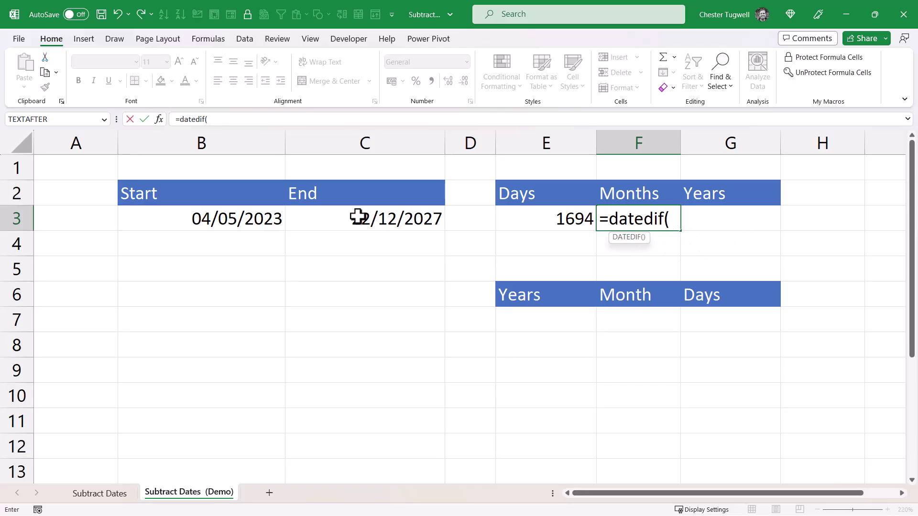
left_click(184, 220)
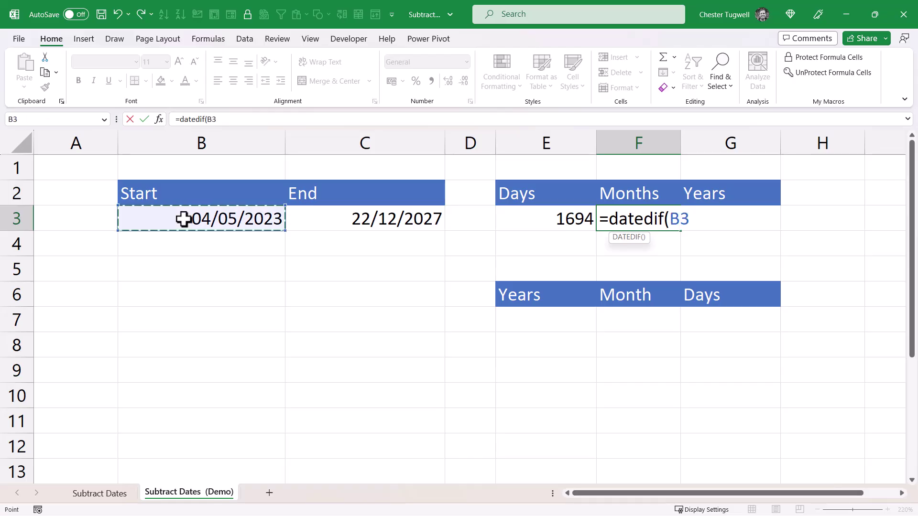
type(",")
left_click(363, 218)
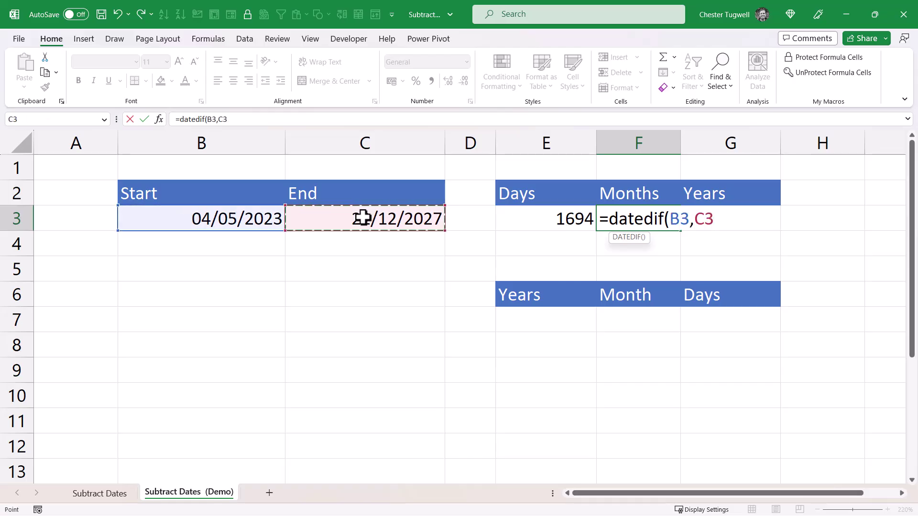
type(",")
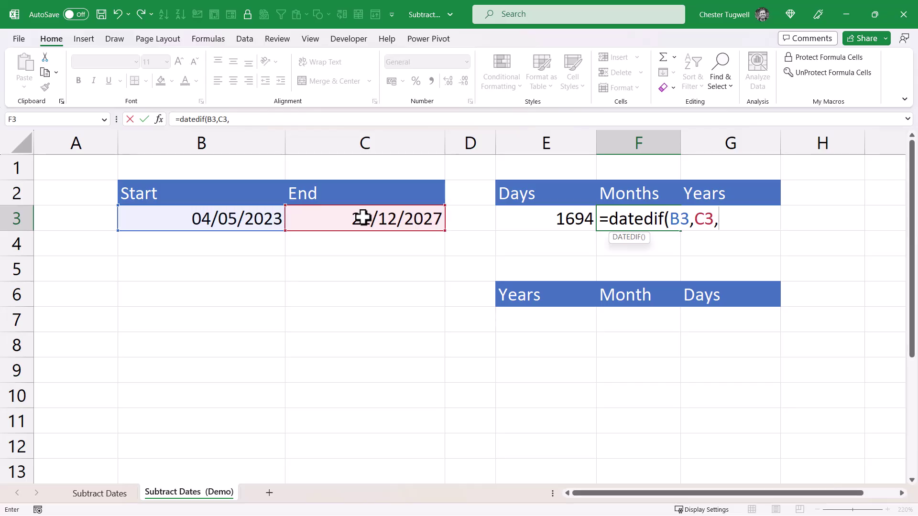
type("\"m\")")
key("Return")
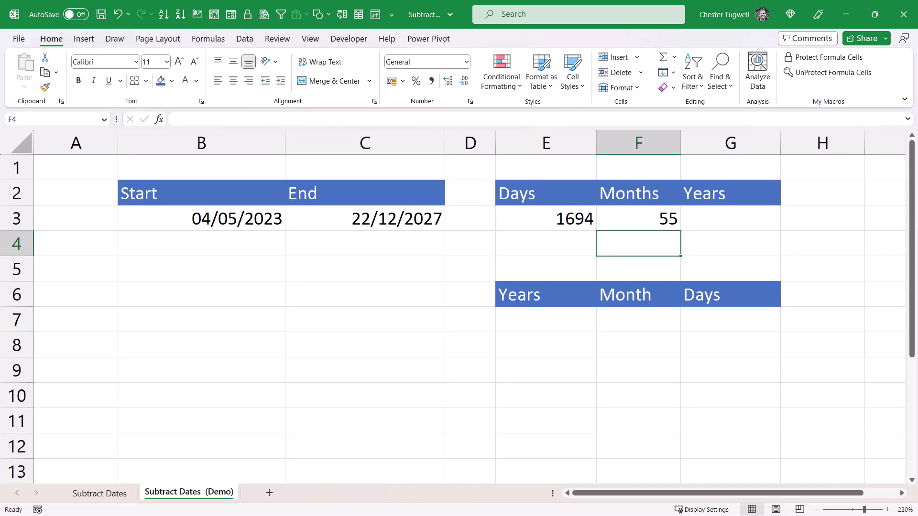
- Enter =DATEDIF(B3,C3,"y") in G3 to get 4 whole years
left_click(730, 218)
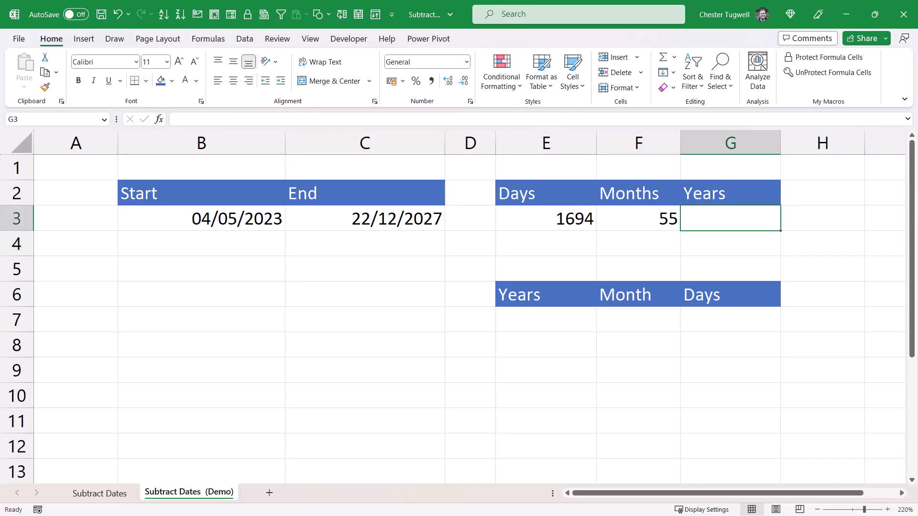
type("=dat")
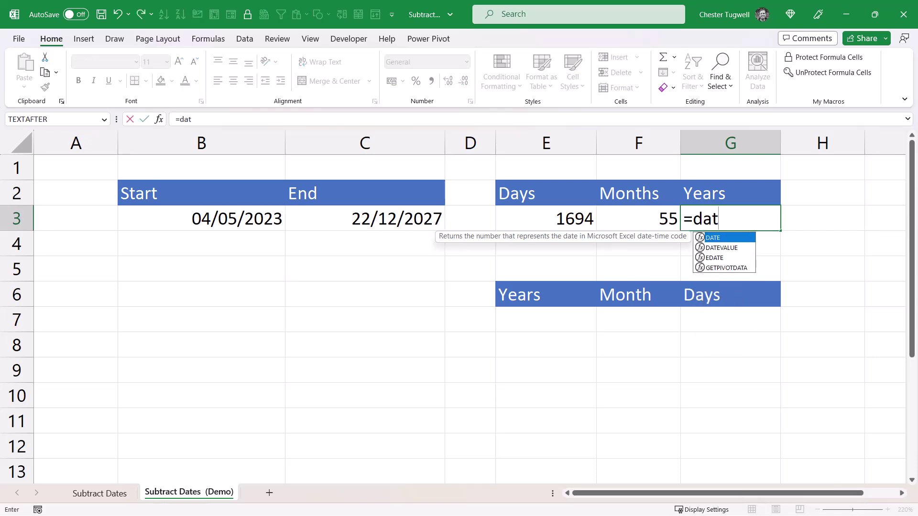
type("edif")
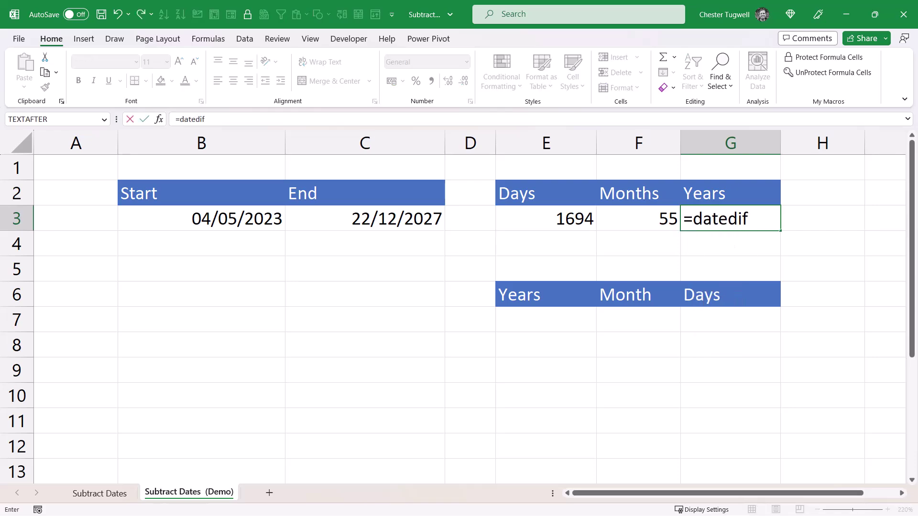
type("(")
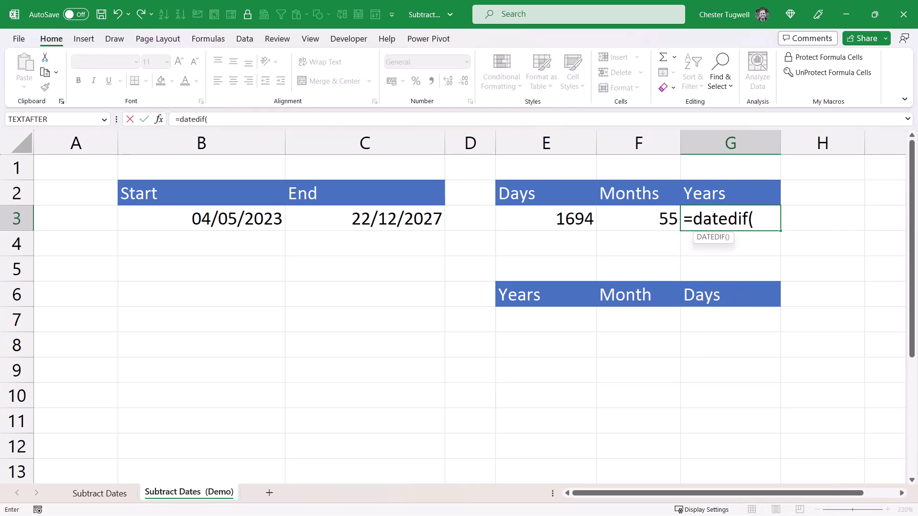
left_click(187, 210)
type(",")
left_click(345, 222)
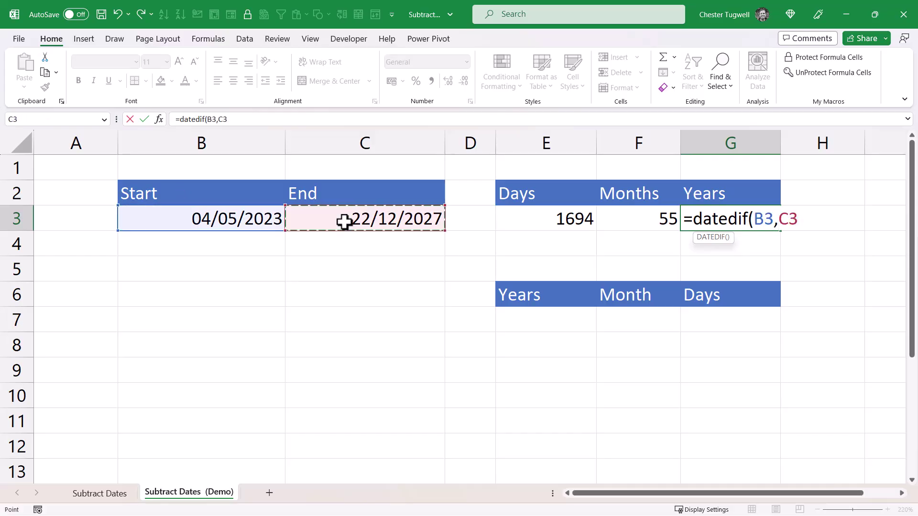
type(",")
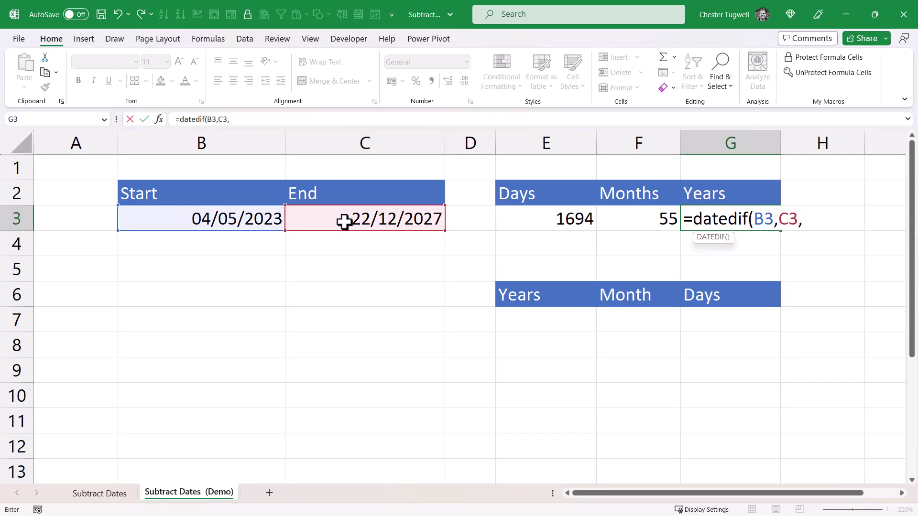
type("\"y\")")
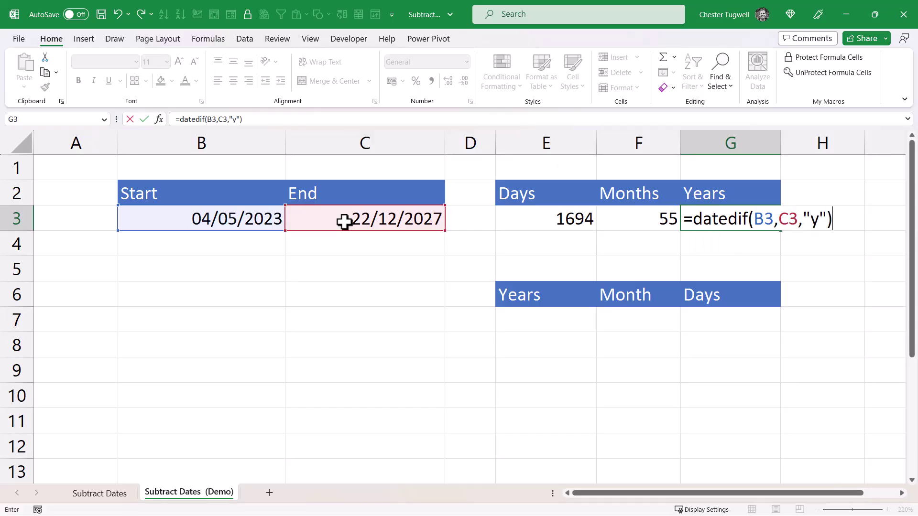
key("Return")
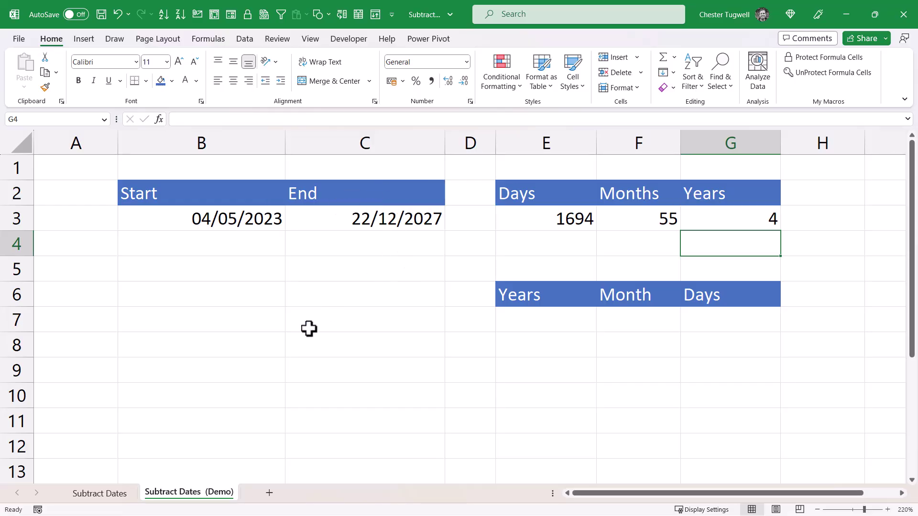
- Check the Subtract Dates sheet, then enter =DATEDIF(B3,C3,"y") in E7 for 4 years
left_click(114, 497)
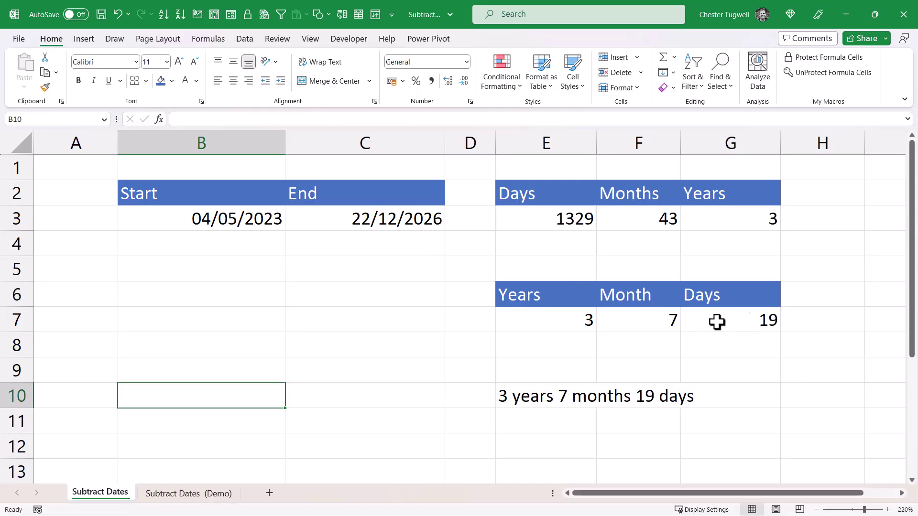
left_click(199, 498)
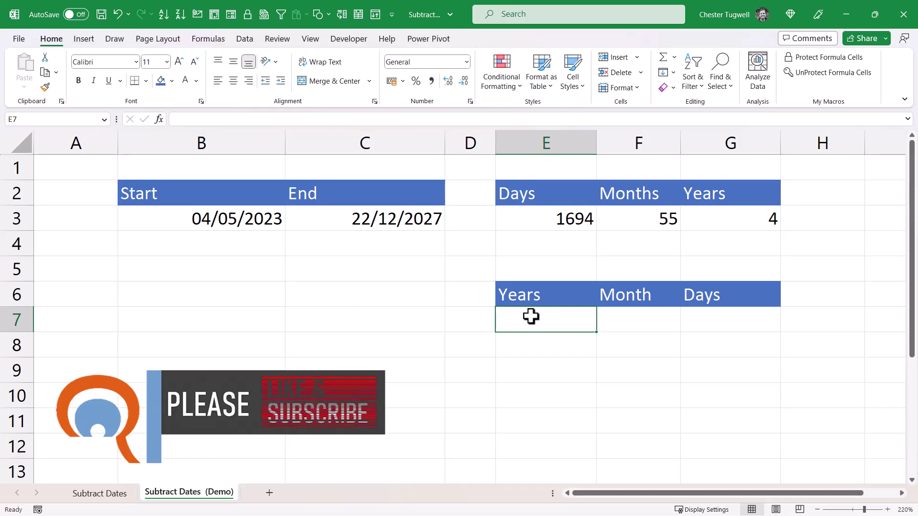
type("=dat")
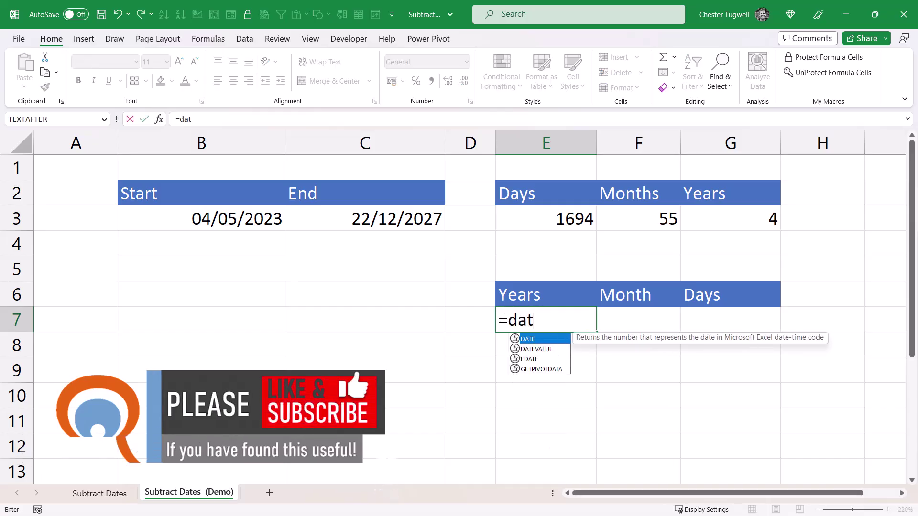
type("edif(")
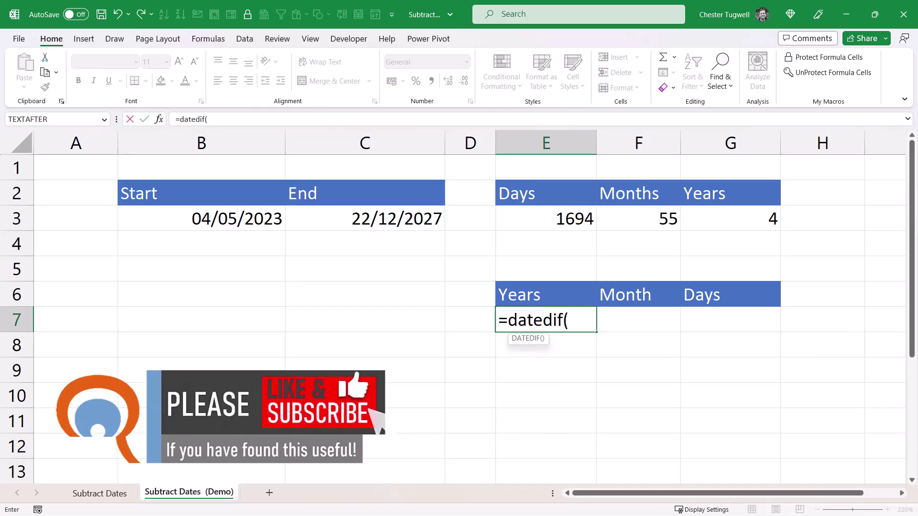
left_click(262, 221)
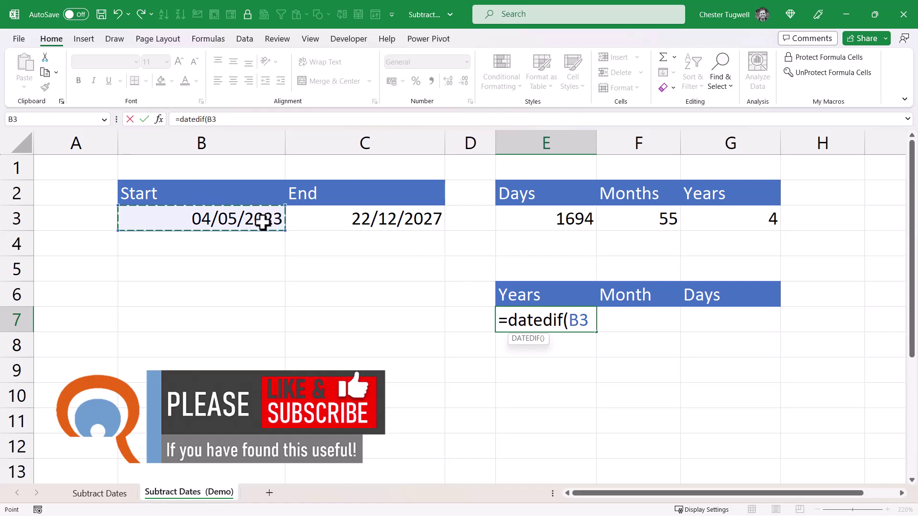
type(",")
left_click(373, 218)
type(",")
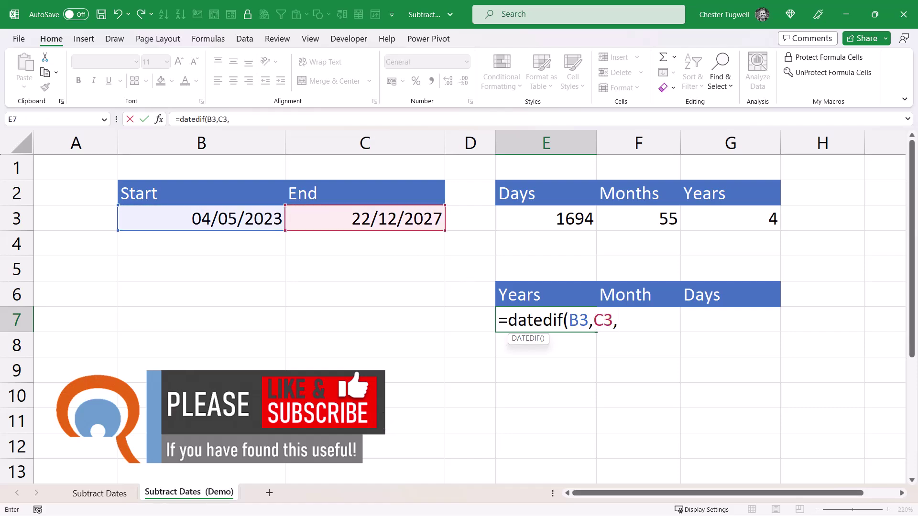
type("\"y\")")
key("Return")
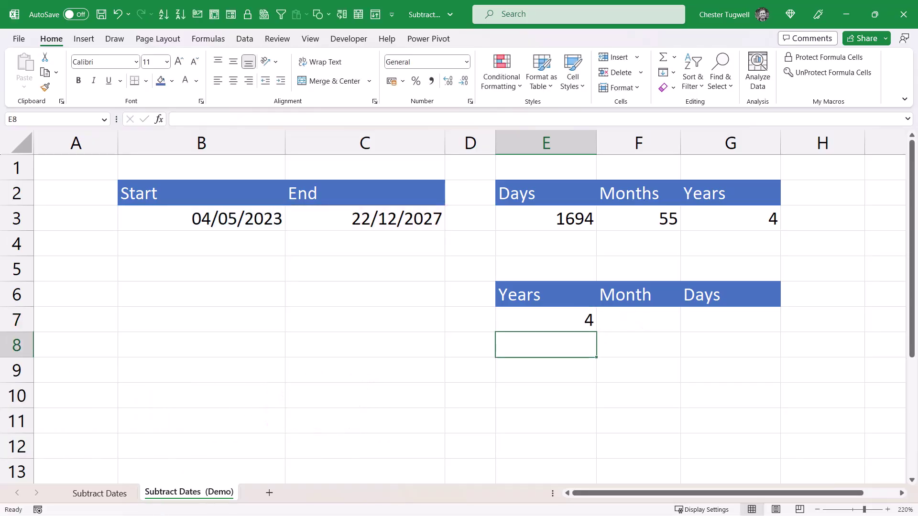
- Enter =DATEDIF(B3,C3,"ym") in F7 for 7 leftover months
left_click(638, 320)
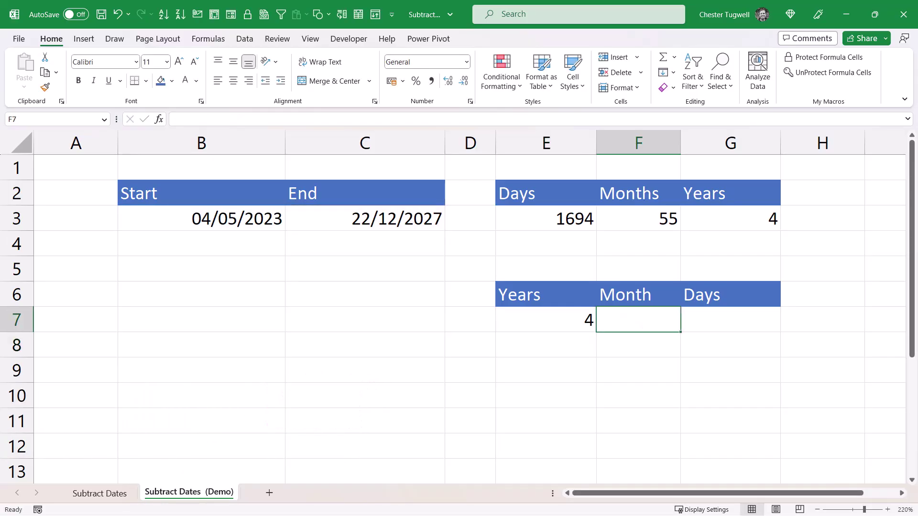
type("=dat")
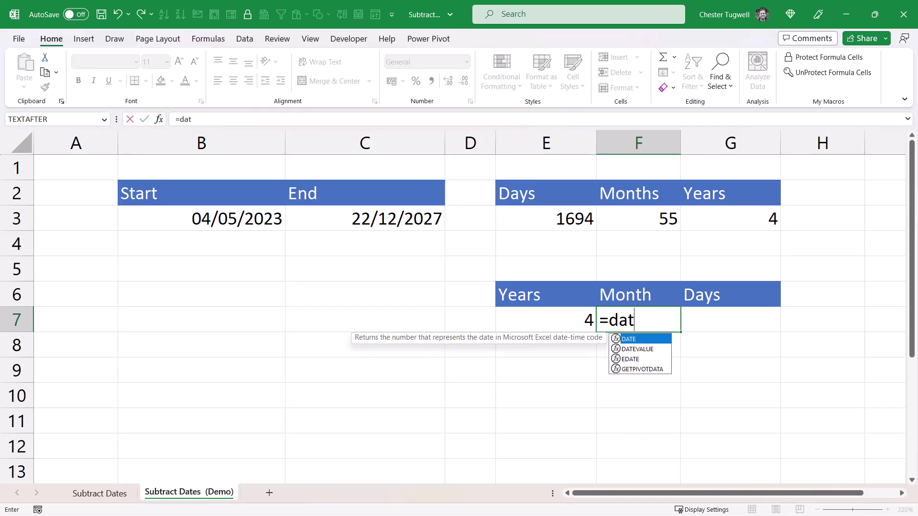
type("edif(")
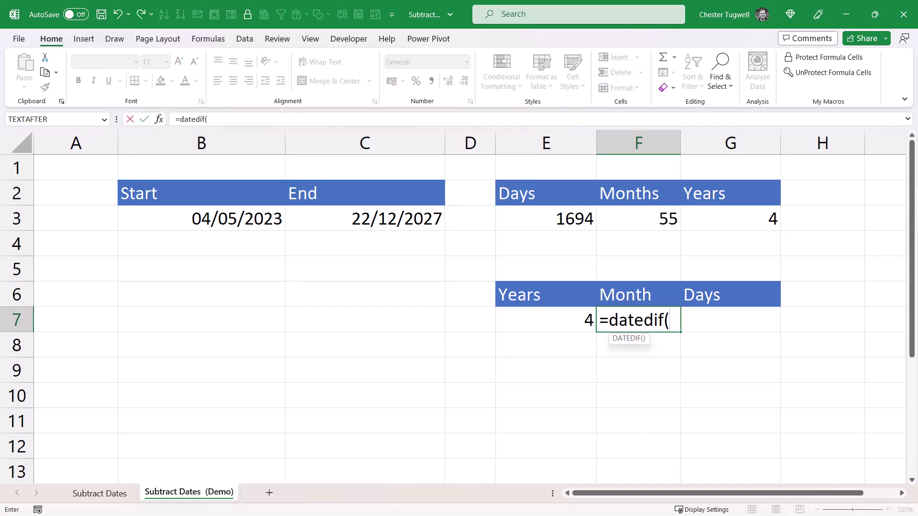
left_click(238, 224)
type(",")
left_click(340, 219)
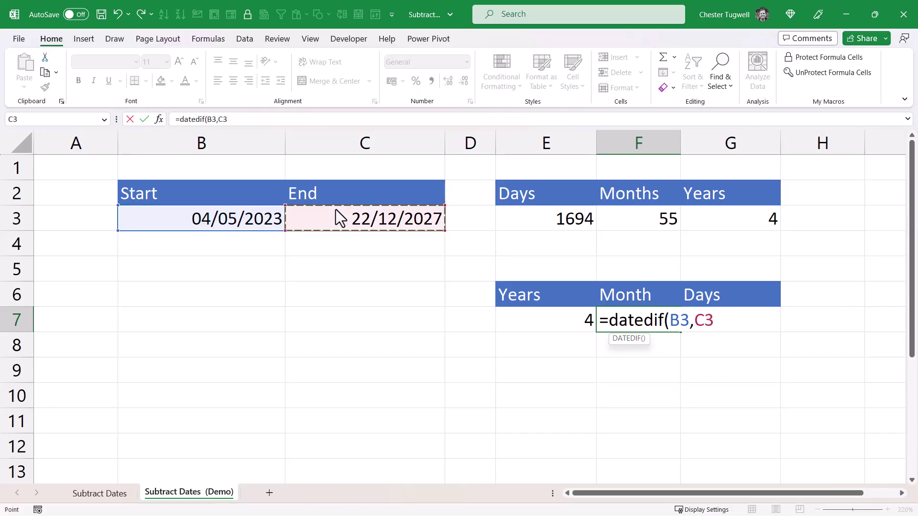
type(",\"")
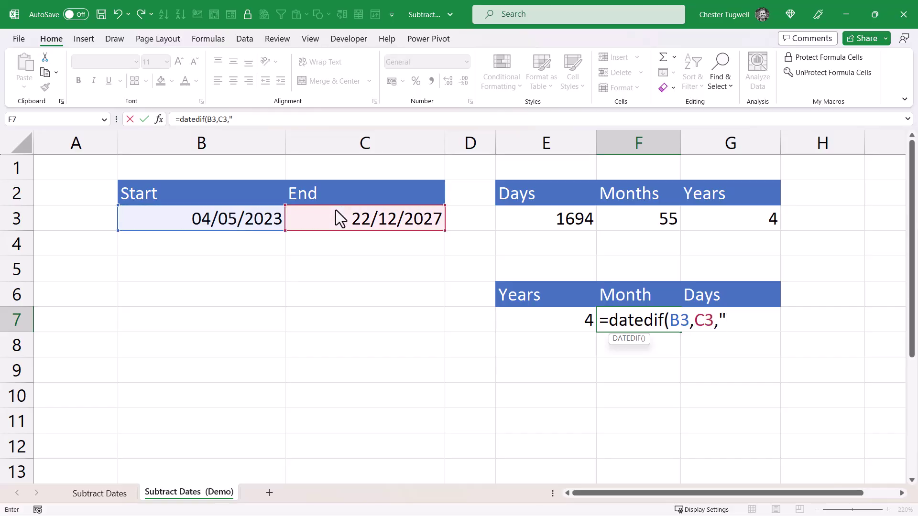
type("ym\")")
key("Return")
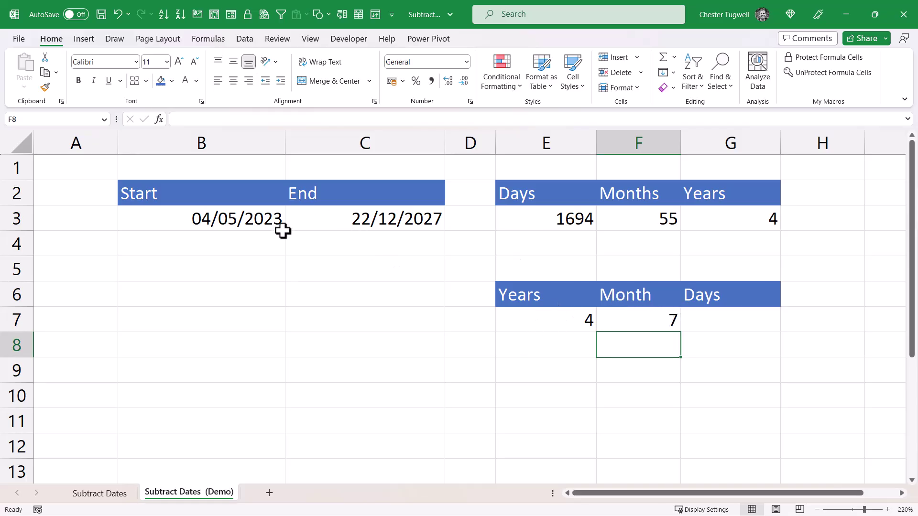
- Enter =DATEDIF(B3,C3,"md") in G7, giving 18 leftover days
key("Right")
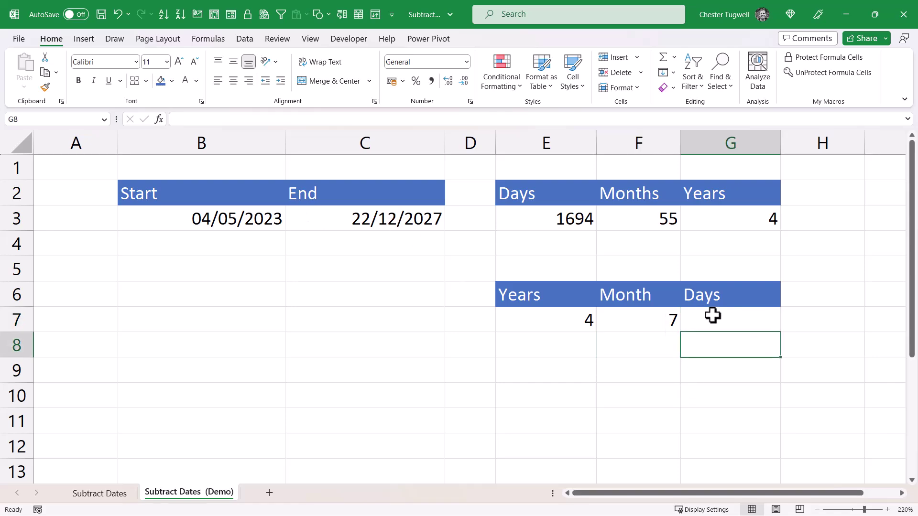
key("Up")
type("=")
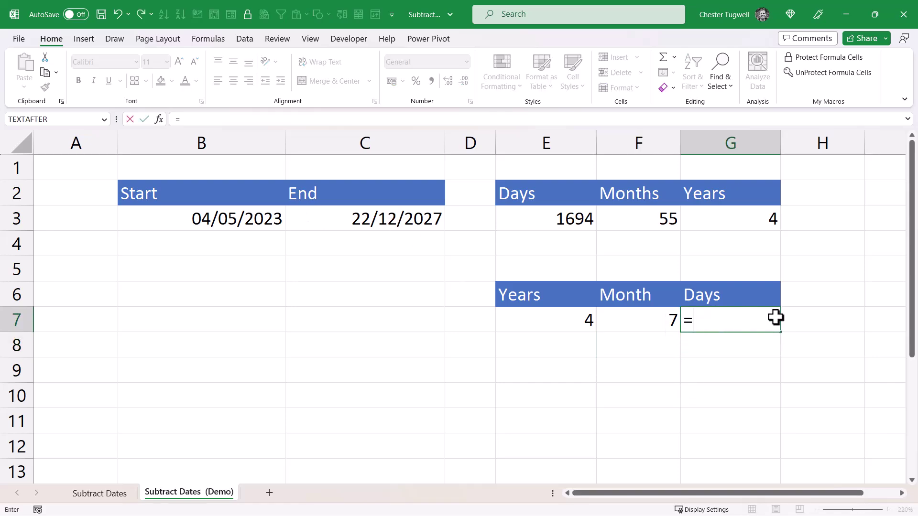
type("date")
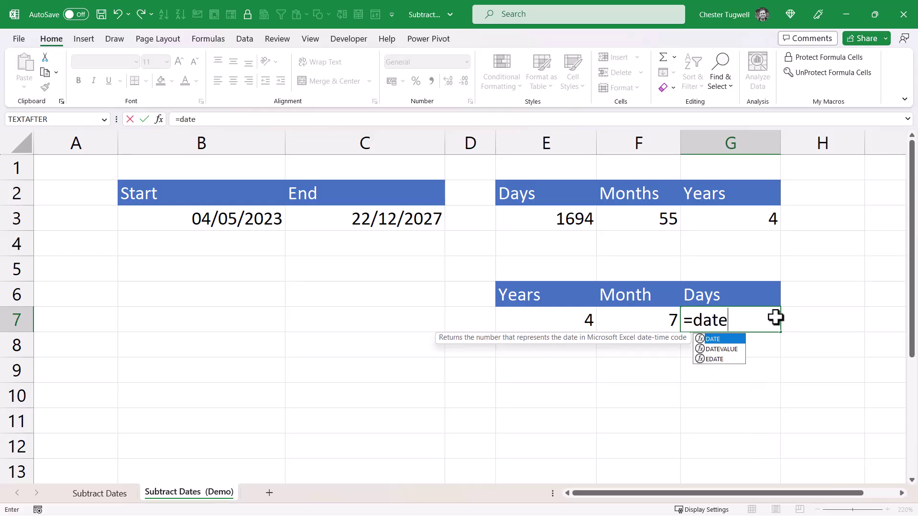
type("d")
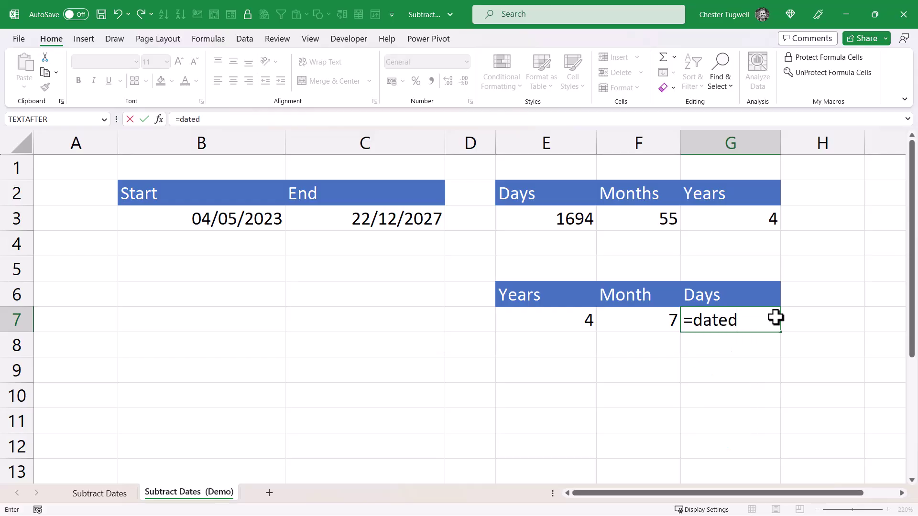
type("if(")
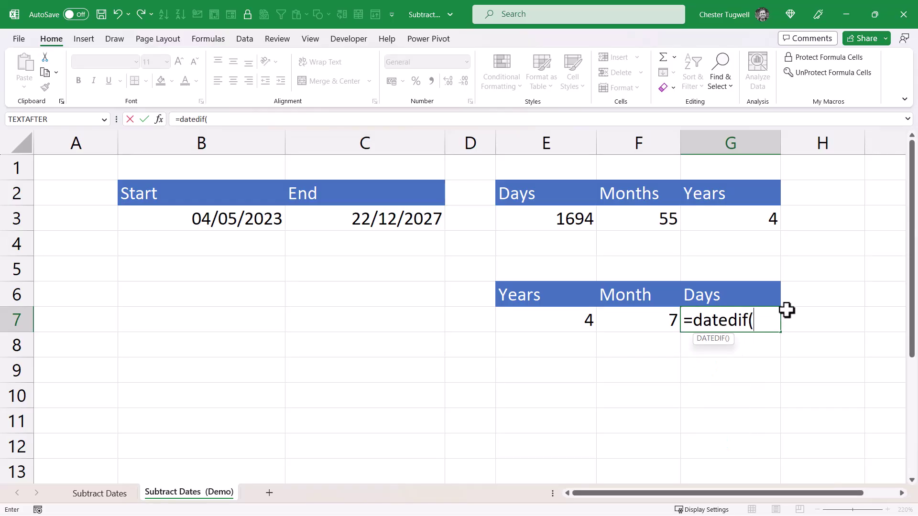
left_click(231, 215)
type(",")
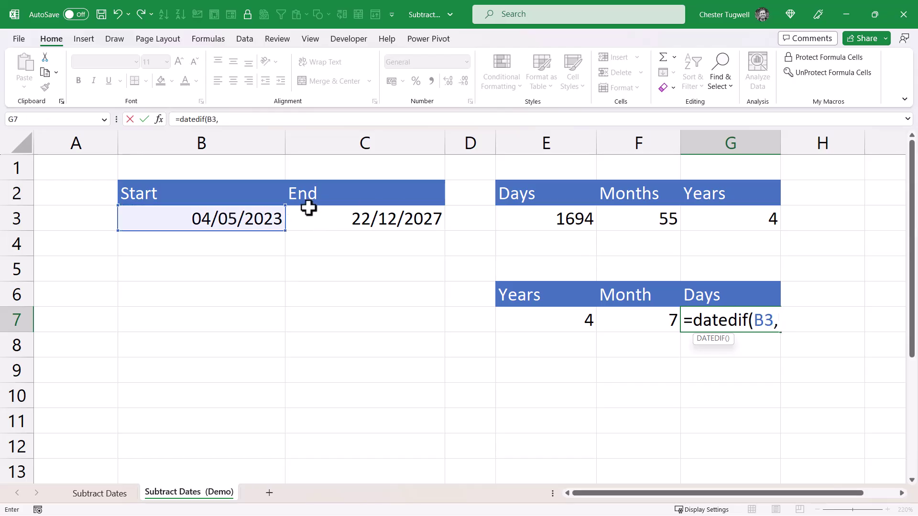
left_click(325, 209)
type(",")
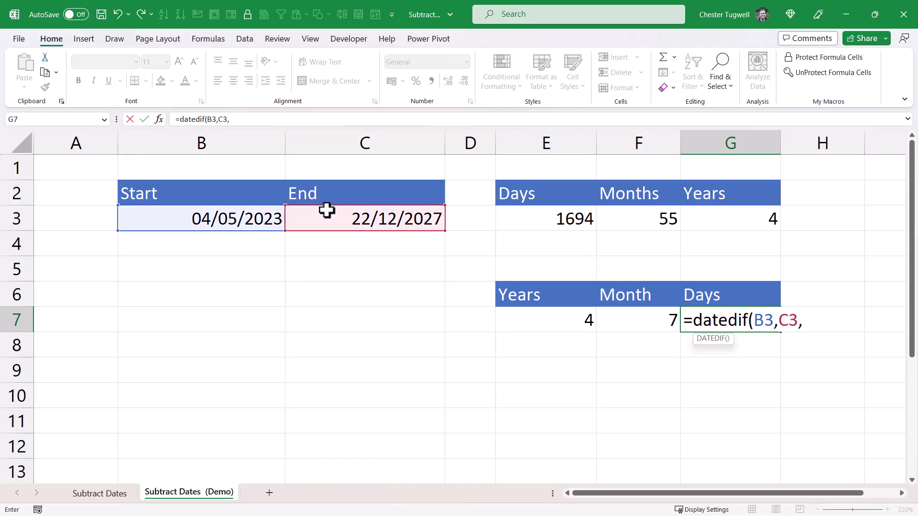
type("\"md\")")
key("Return")
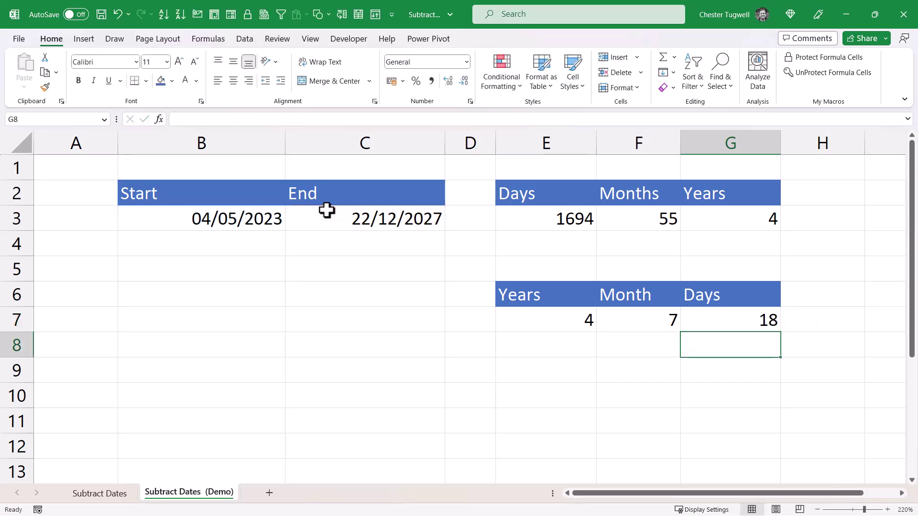
left_click(749, 320)
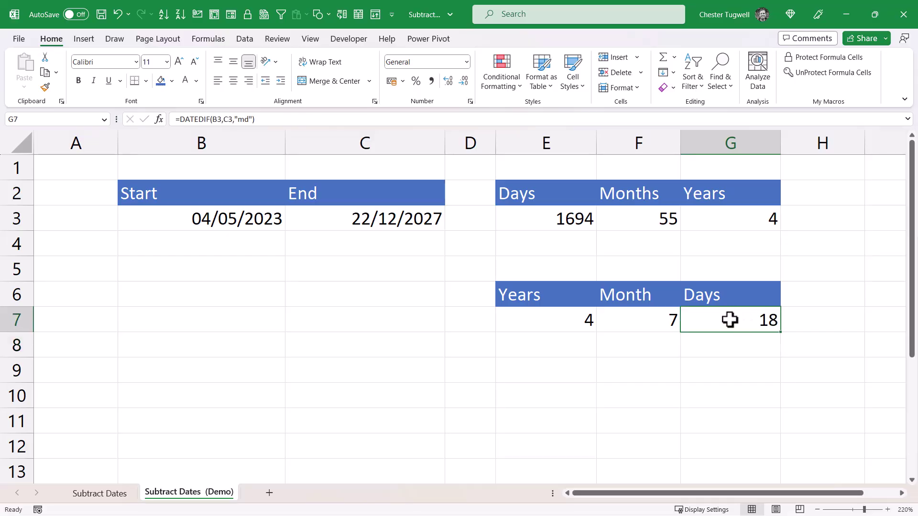
- Replace G7's formula with =EDATE(B3,DATEDIF(B3,C3,"M")), showing serial 46725
key("Delete")
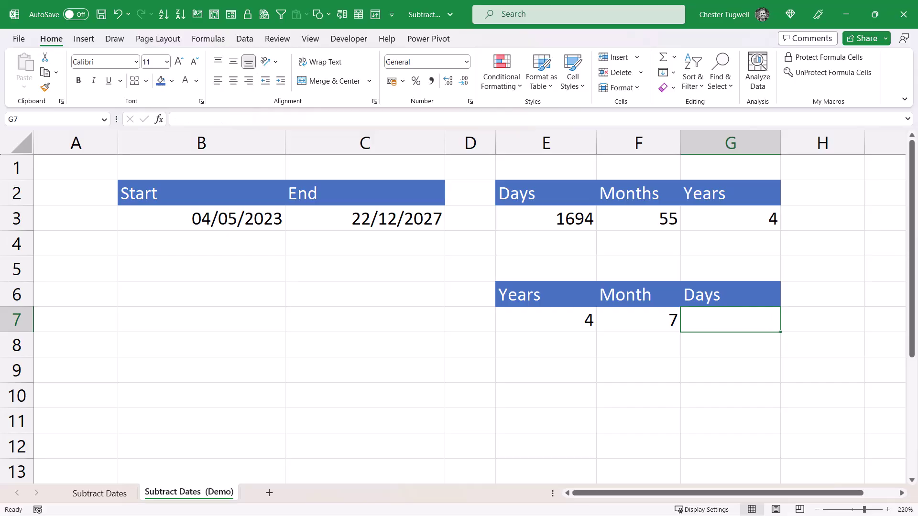
type("=ED")
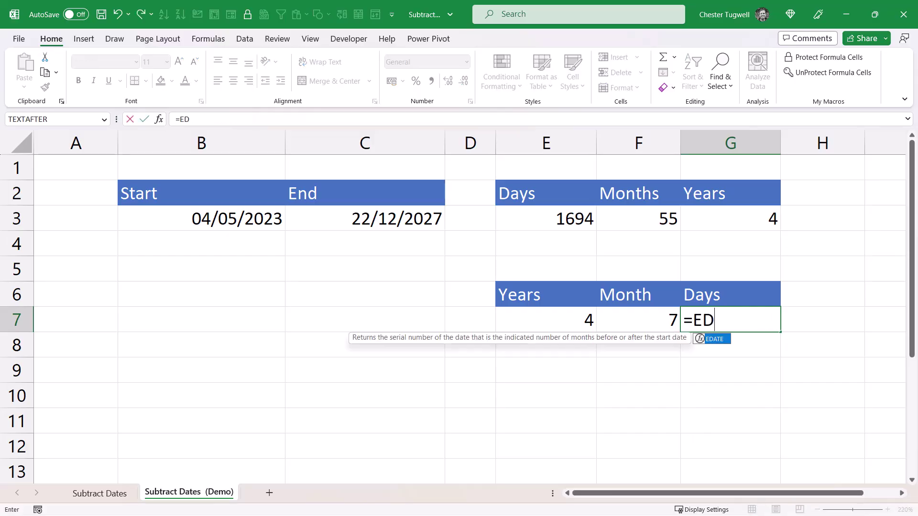
type("ATE(")
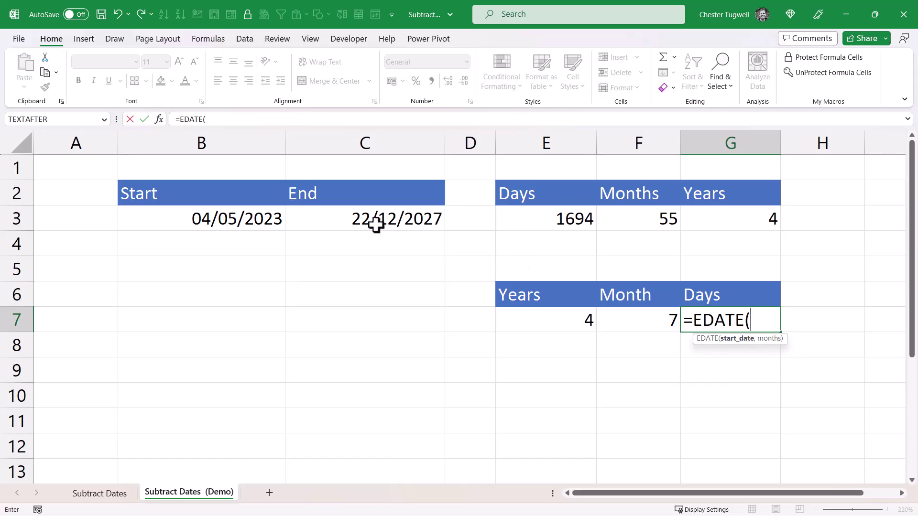
left_click(219, 219)
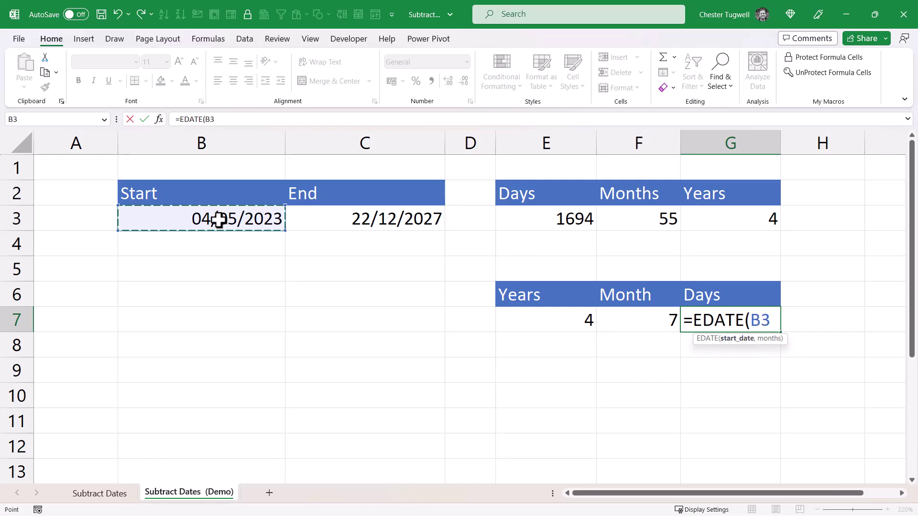
type(",")
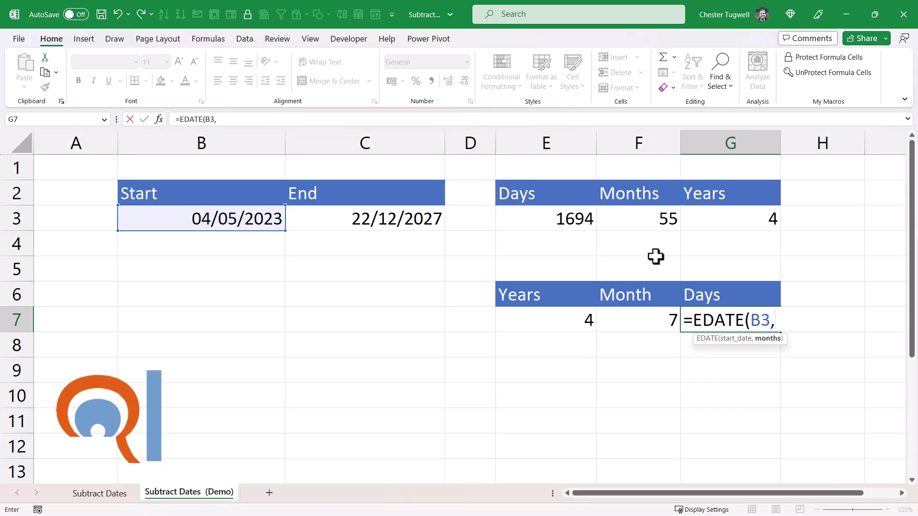
type("DATE")
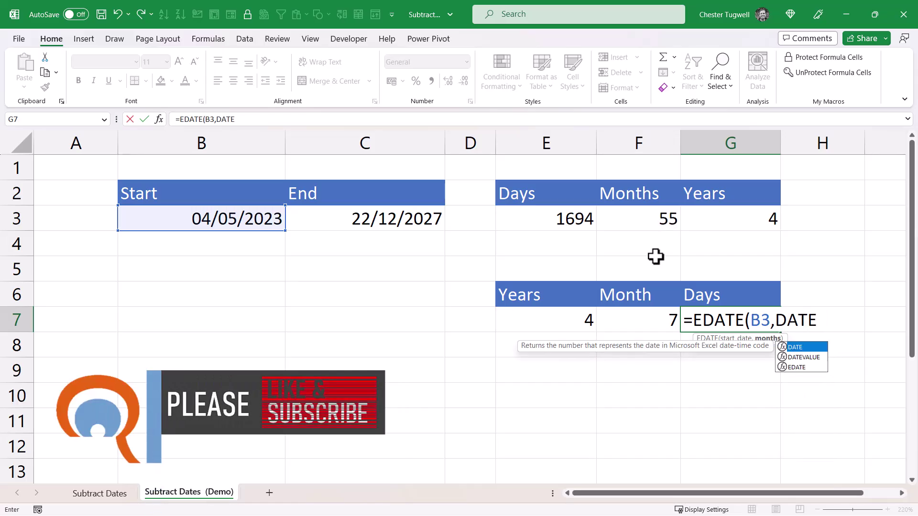
type("DIF(")
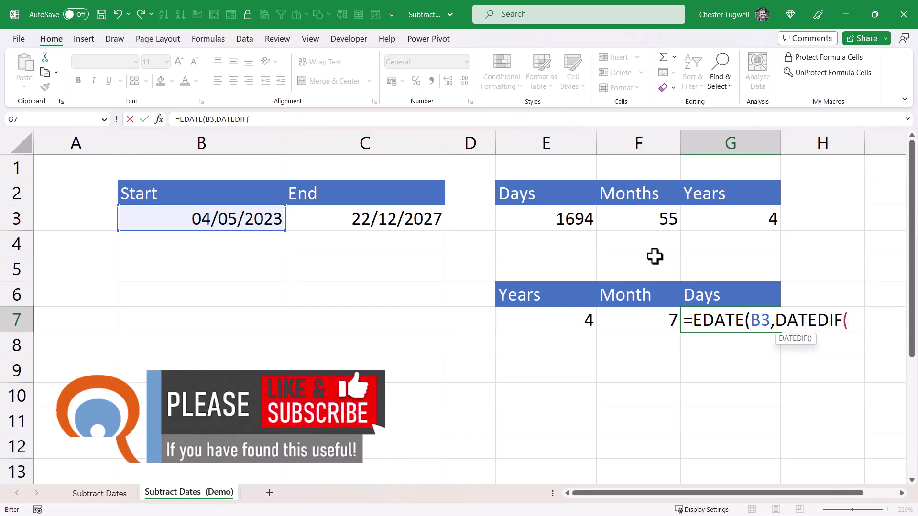
left_click(184, 218)
type(",")
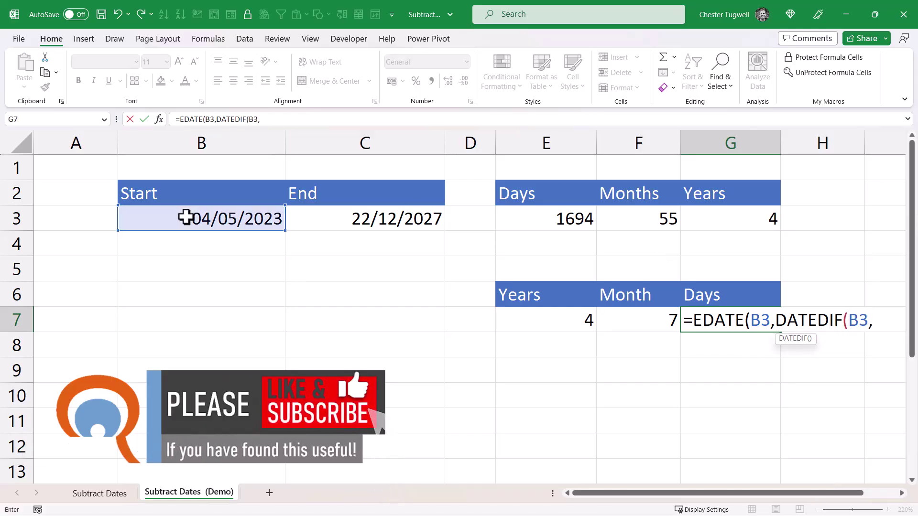
left_click(338, 221)
type(",")
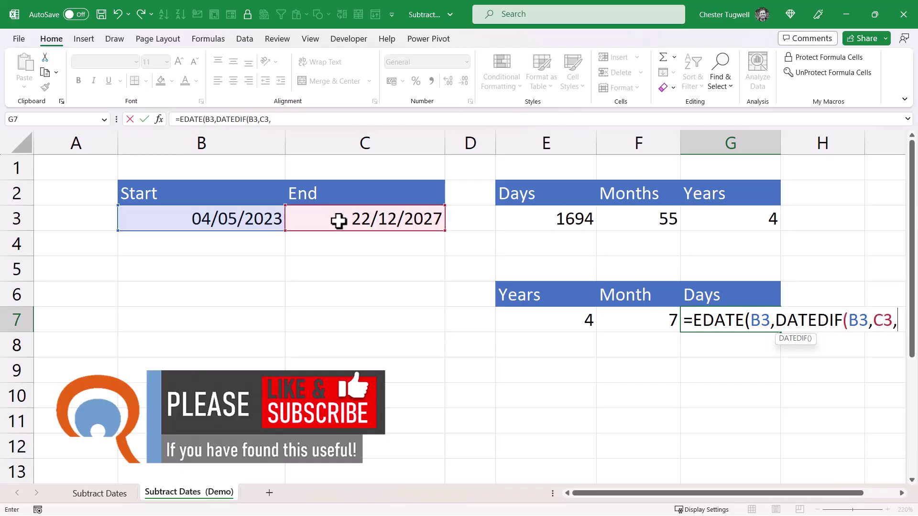
type("\"M")
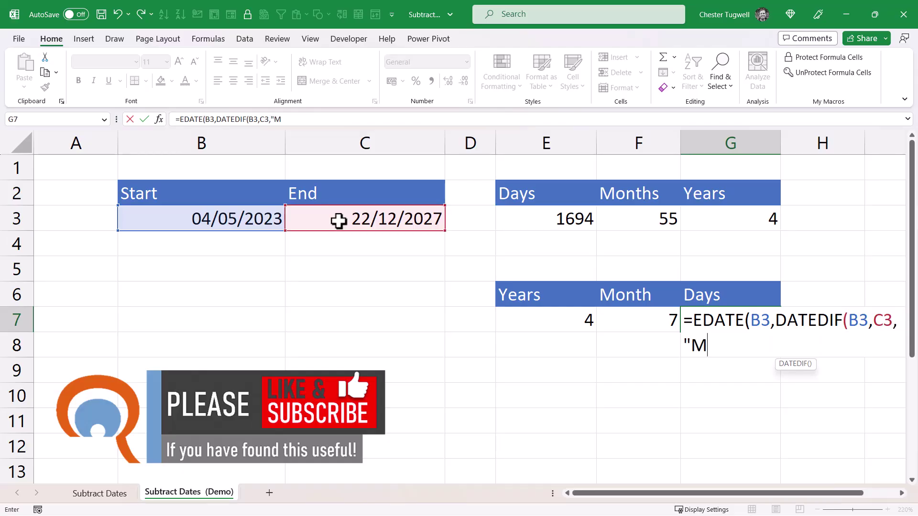
type("\"")
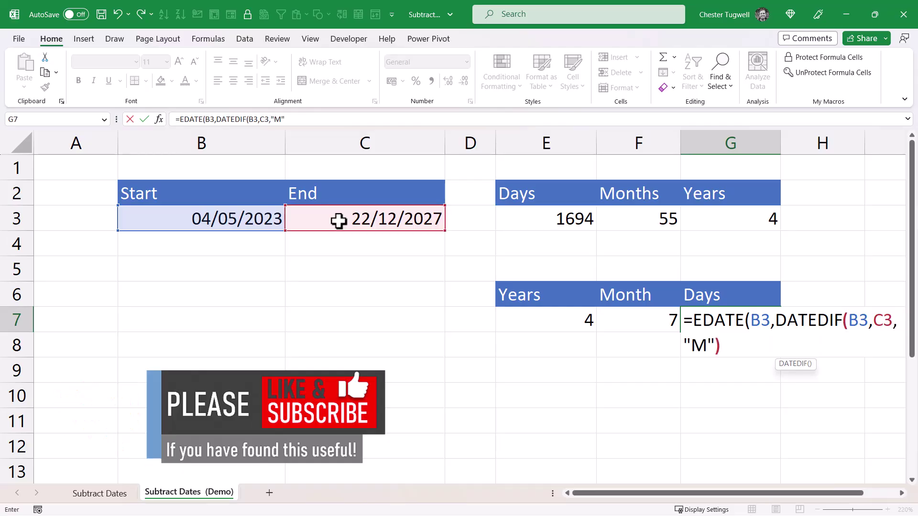
type(")")
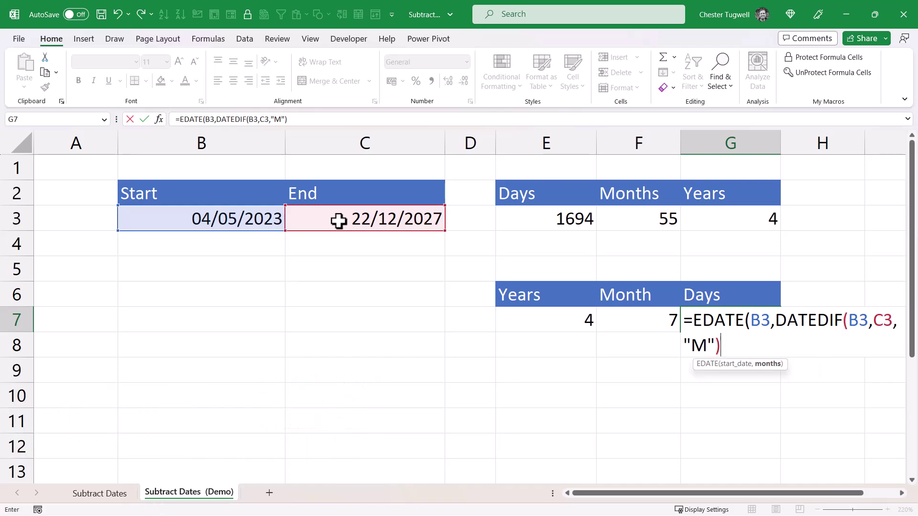
type(")")
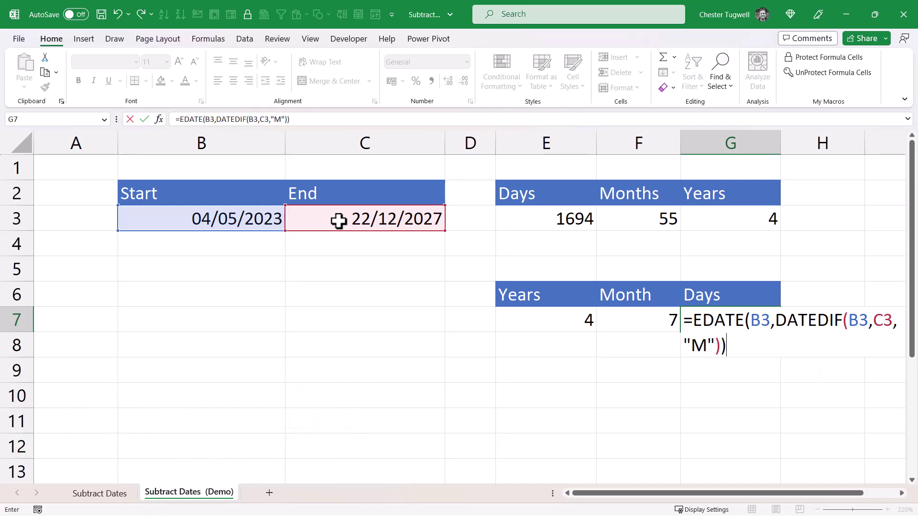
key("Return")
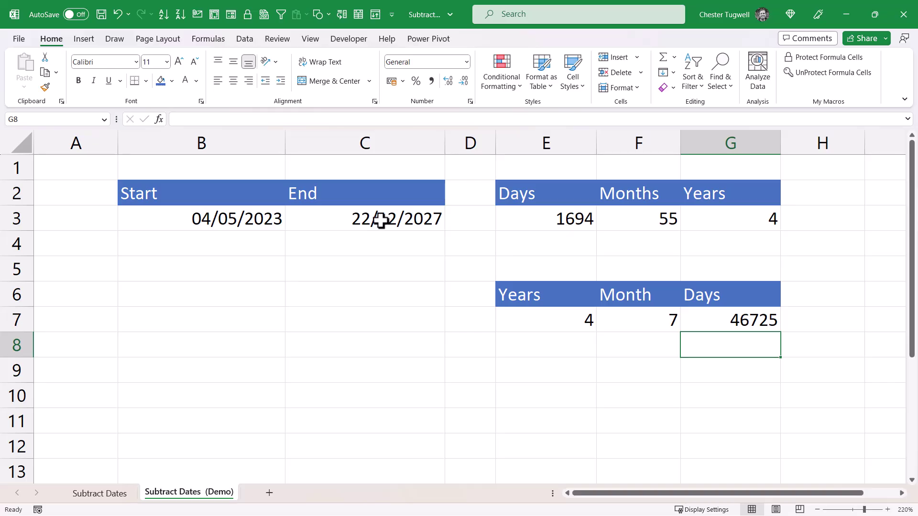
- Format G7 as Short Date
left_click(706, 321)
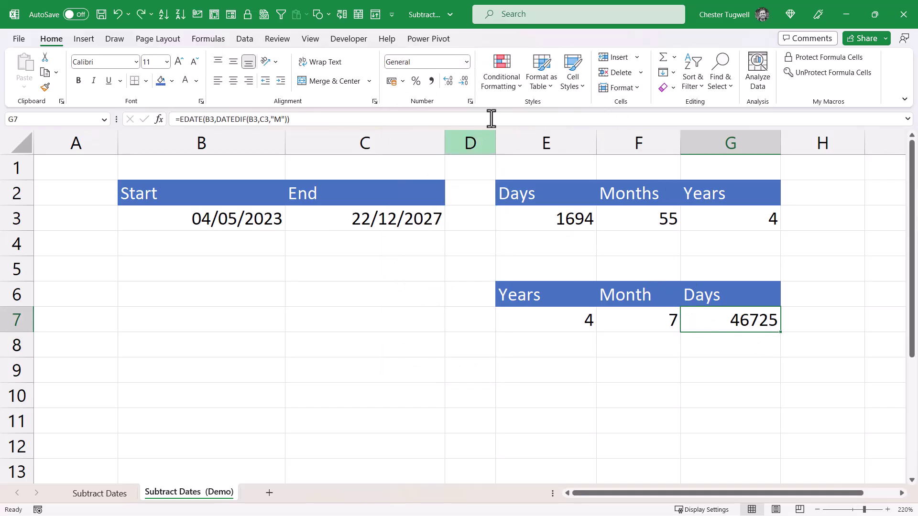
left_click(468, 63)
left_click(442, 206)
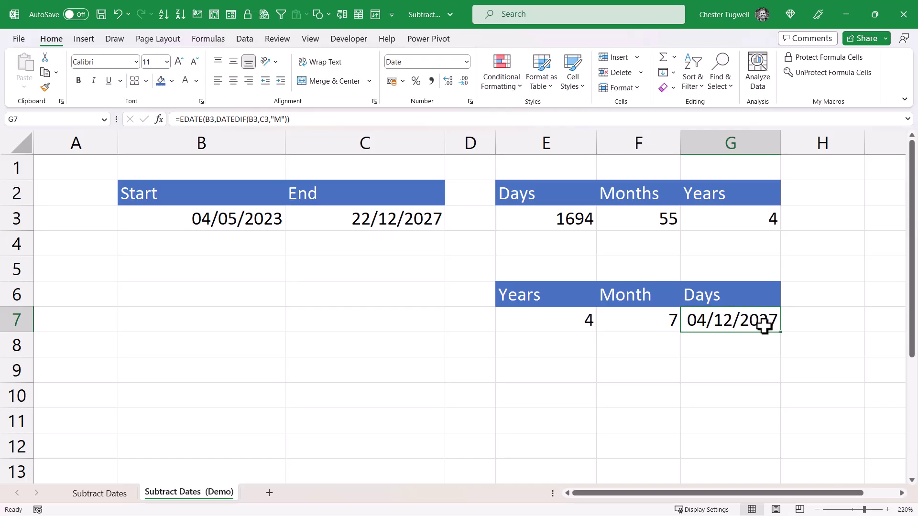
- Insert C3- after the equals sign in G7's formula to subtract from the end date
double_click(717, 322)
left_click(693, 321)
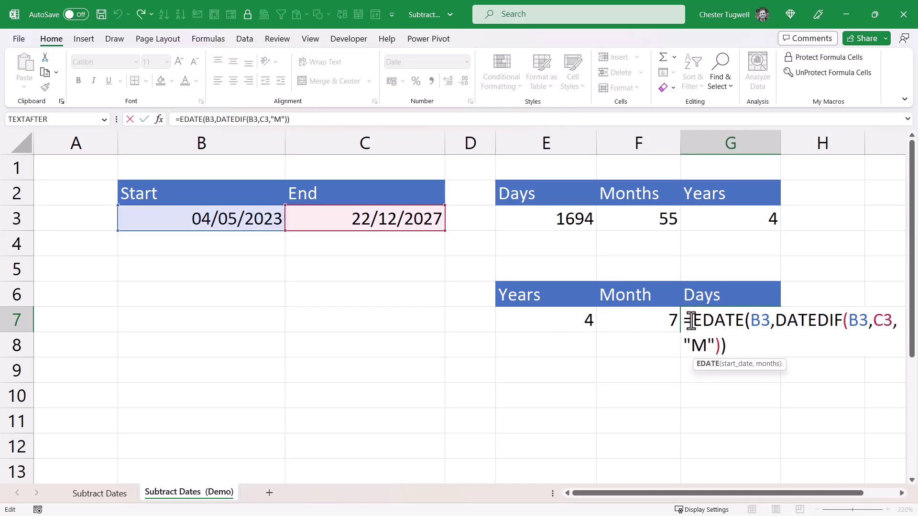
left_click(421, 219)
type("-")
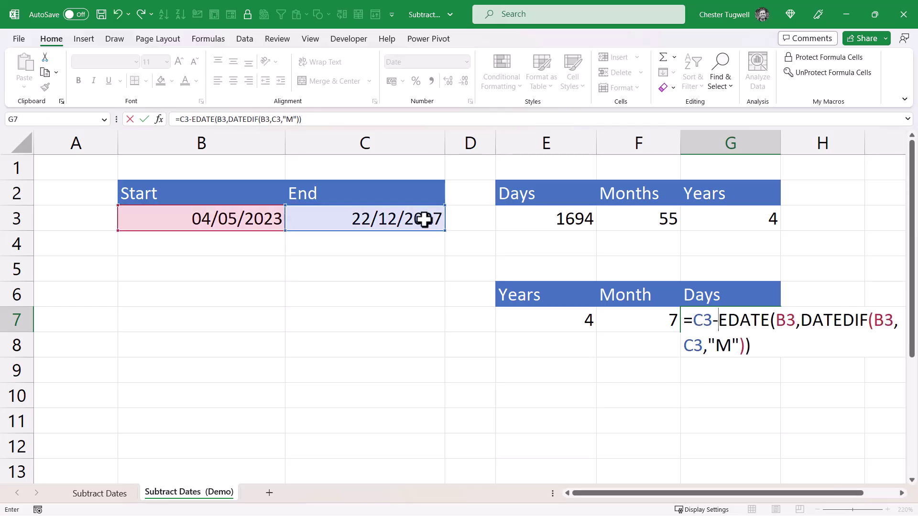
key("Return")
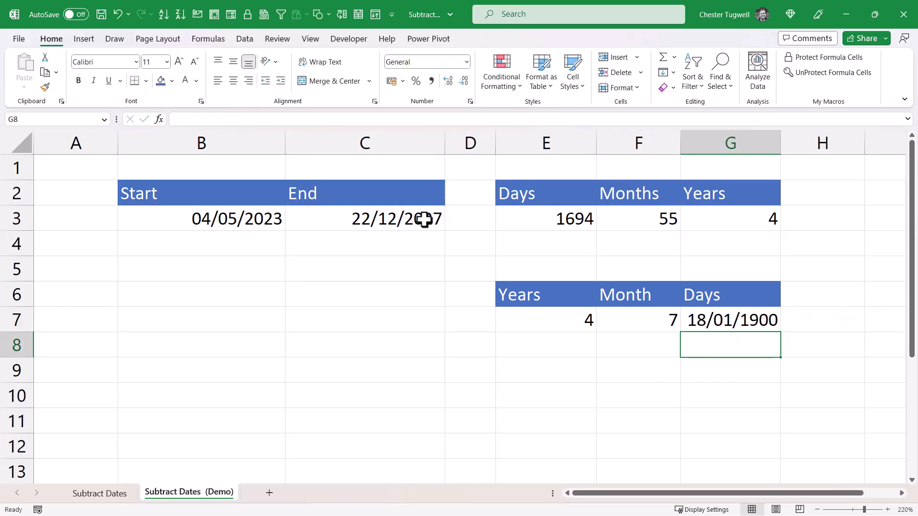
- Set G7 to General and append +1, so it shows 19 days
left_click(696, 317)
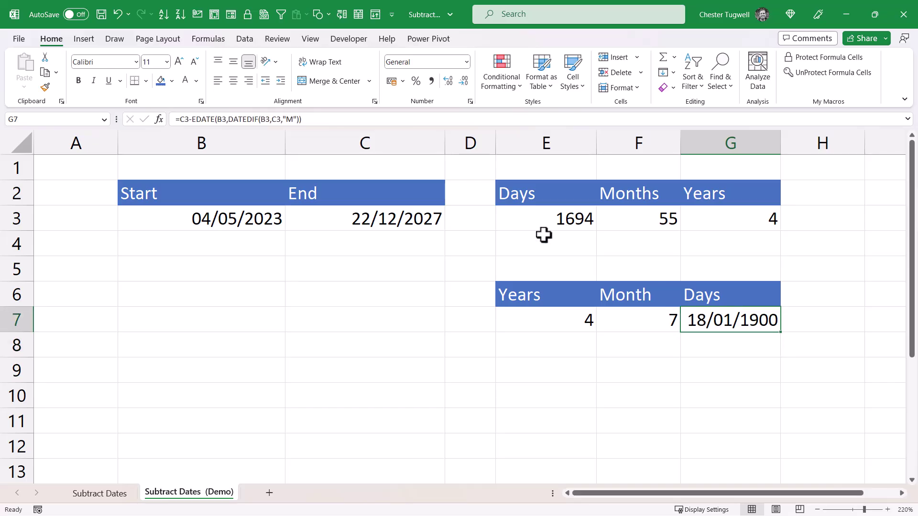
left_click(464, 65)
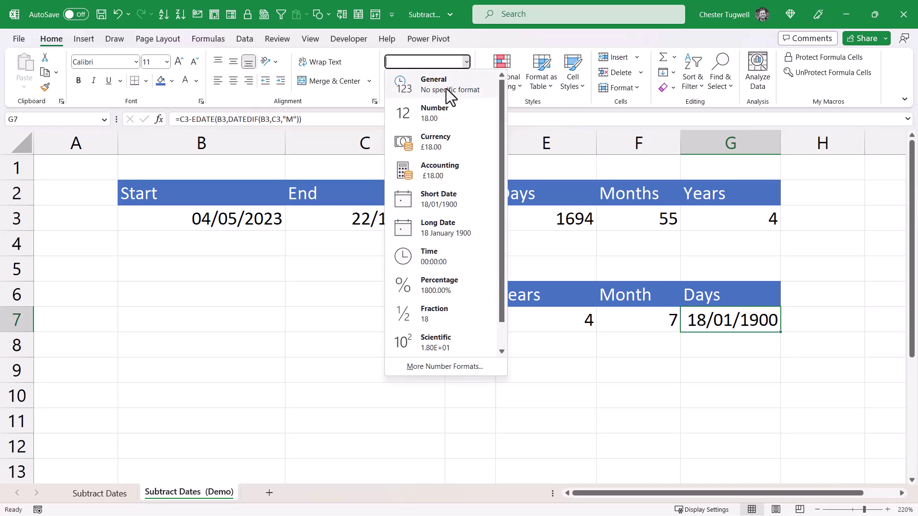
left_click(446, 88)
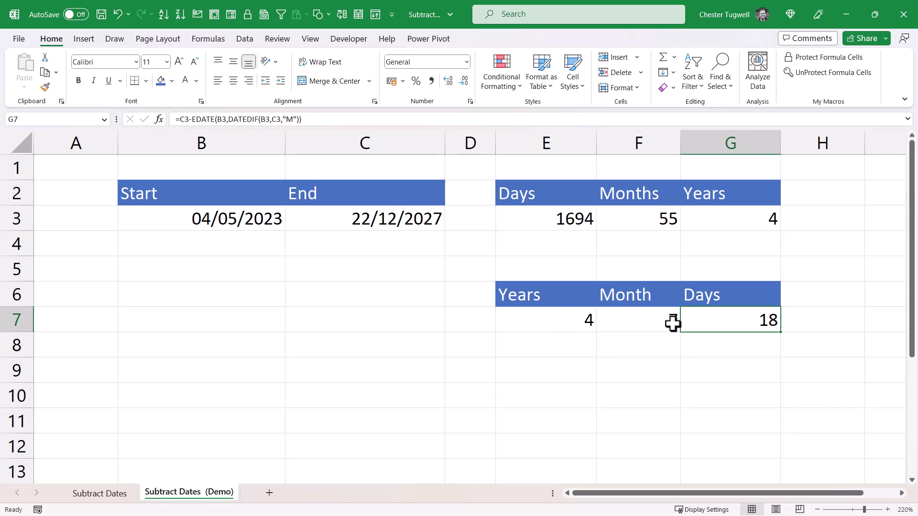
double_click(745, 326)
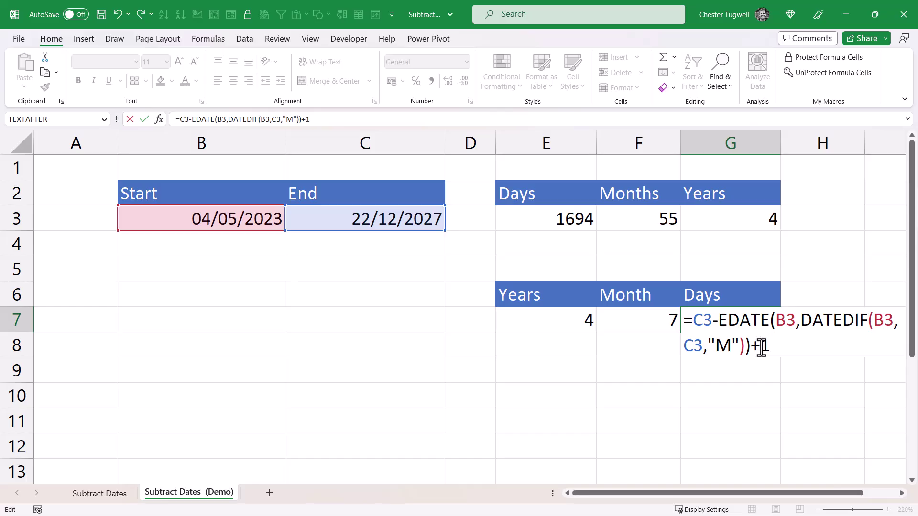
type("+1")
key("Return")
left_click(736, 315)
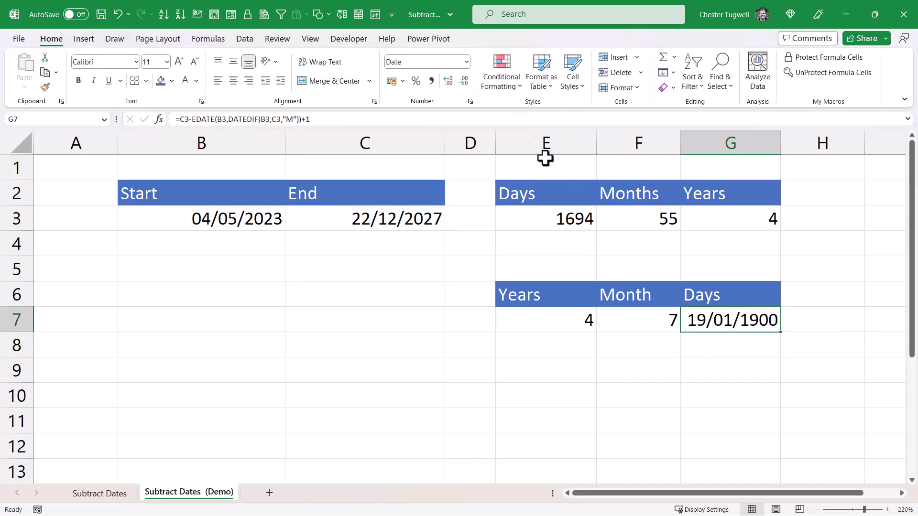
left_click(466, 62)
left_click(465, 85)
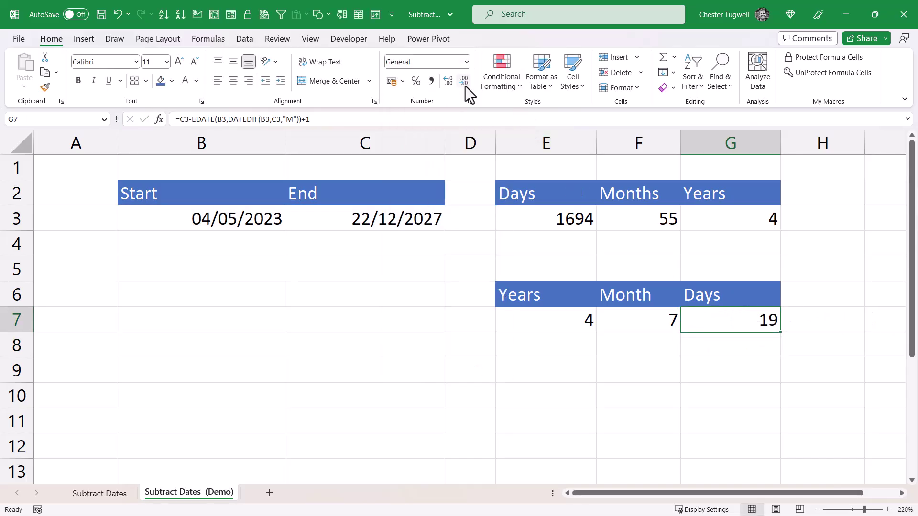
- Check E3's formula, test start date 22/12/2027 in B3, then undo it
double_click(567, 221)
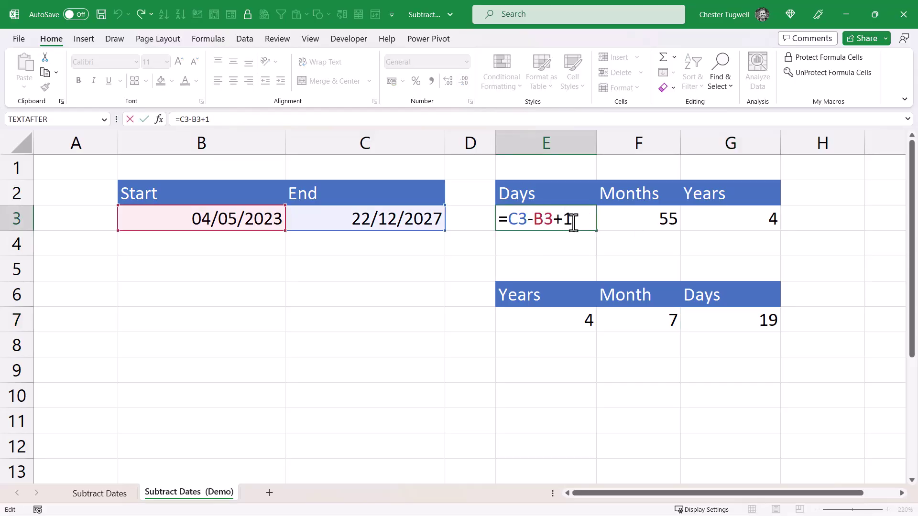
key("Return")
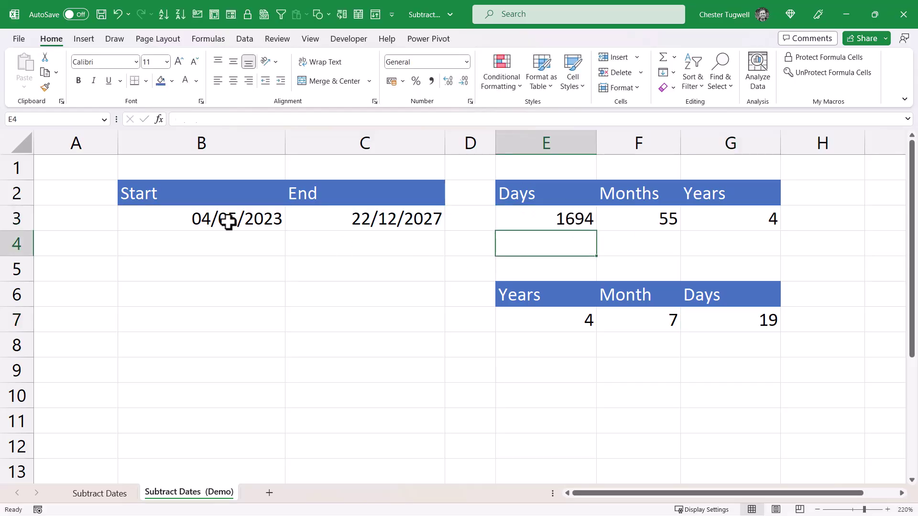
left_click(228, 221)
type("22")
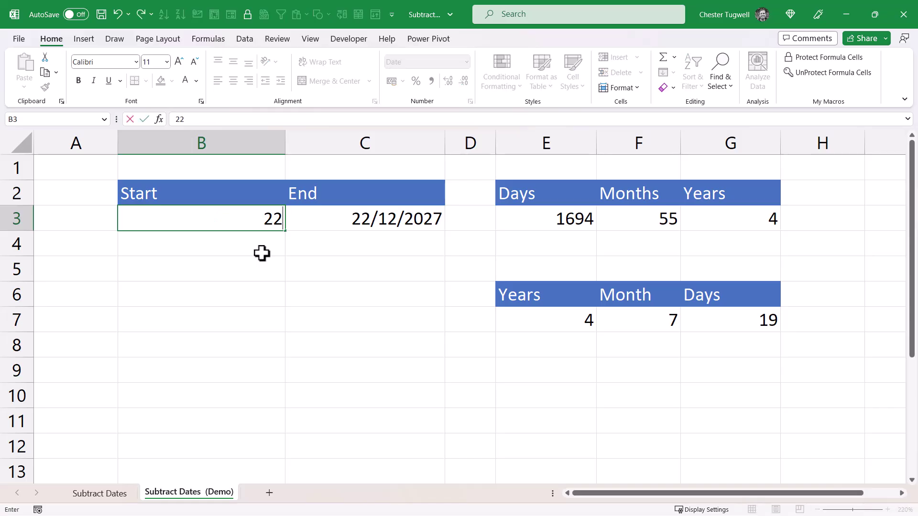
type("/12/")
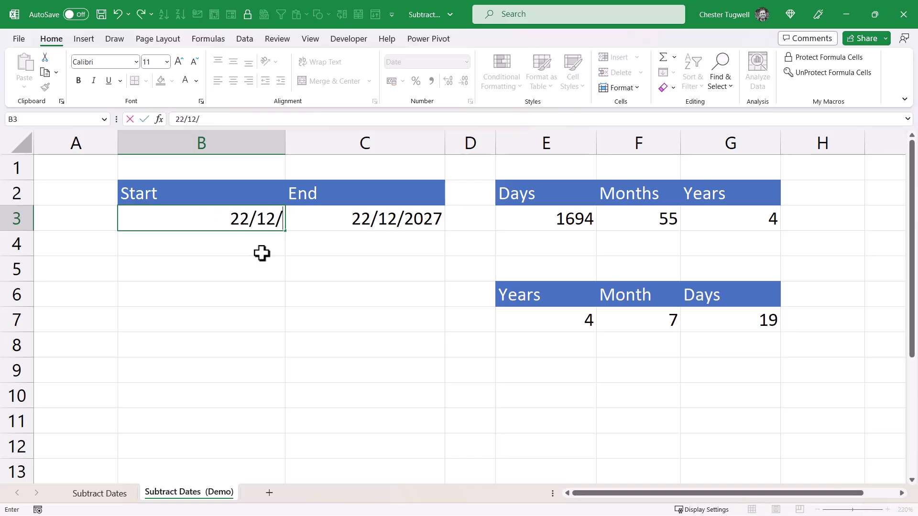
type("2027")
key("Return")
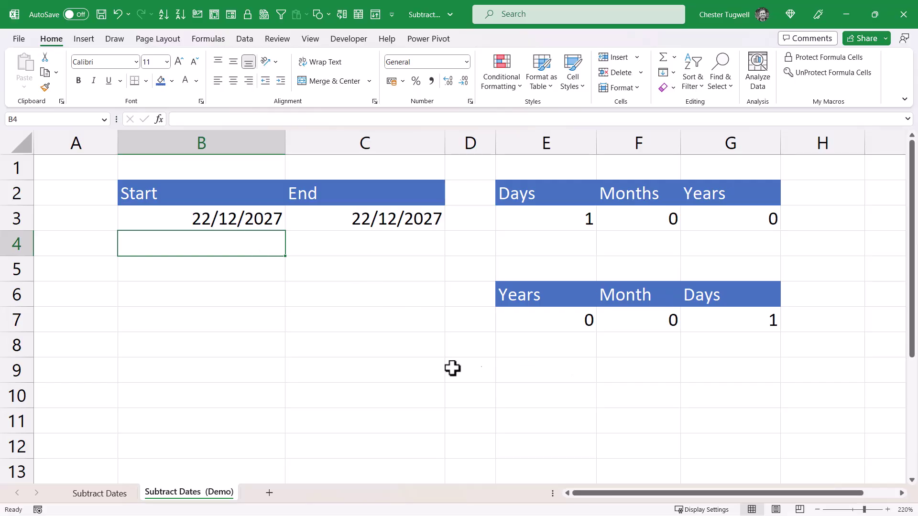
key("ctrl+z")
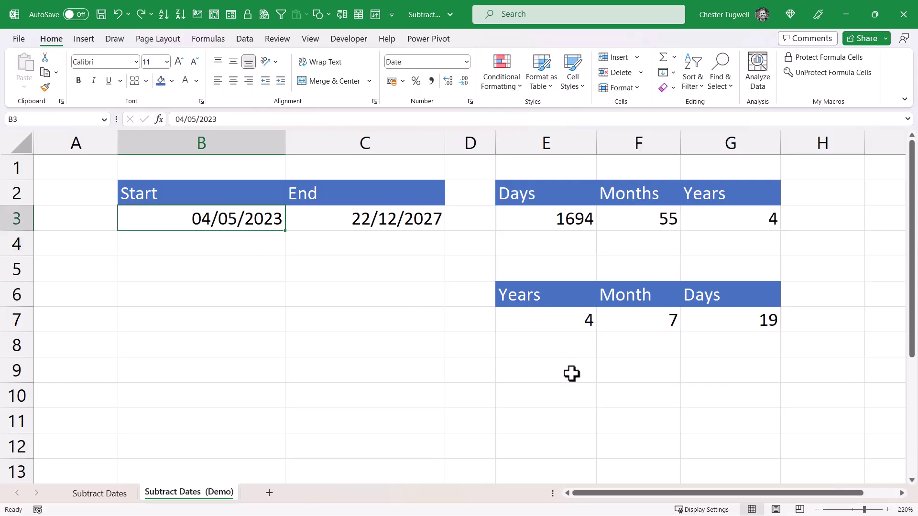
- On the Subtract Dates (Demo) sheet, start E9's formula with the years value from E7
left_click(107, 496)
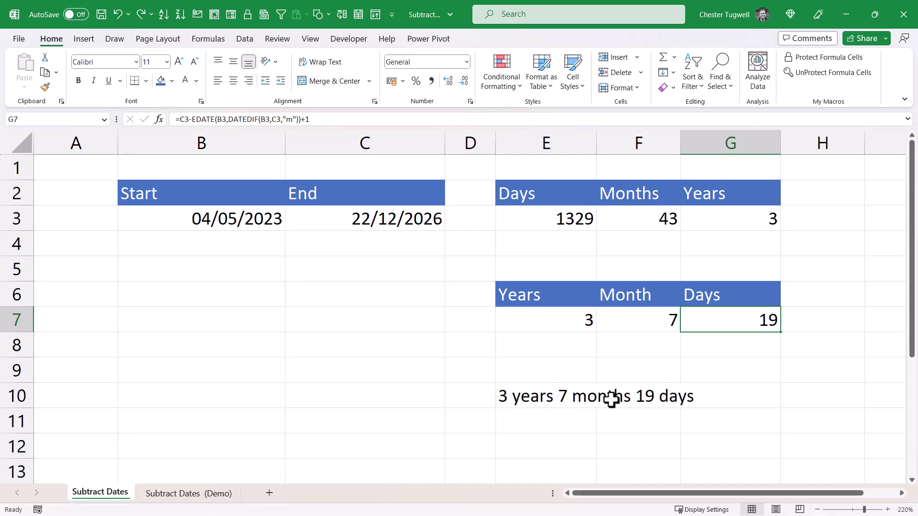
left_click(198, 497)
left_click(549, 376)
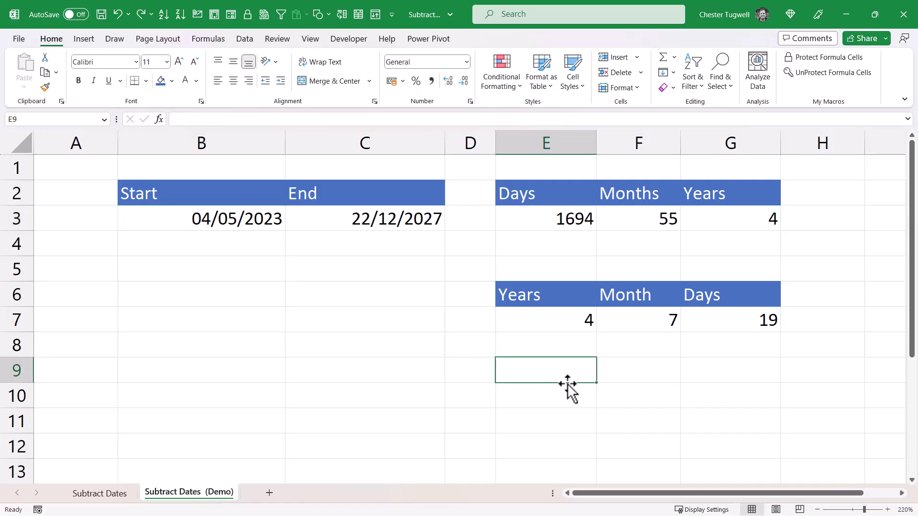
type("=")
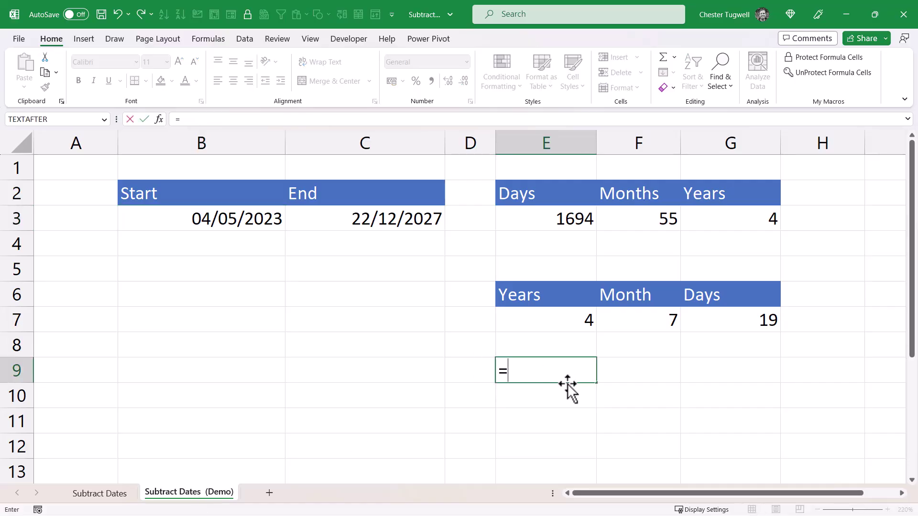
left_click(562, 318)
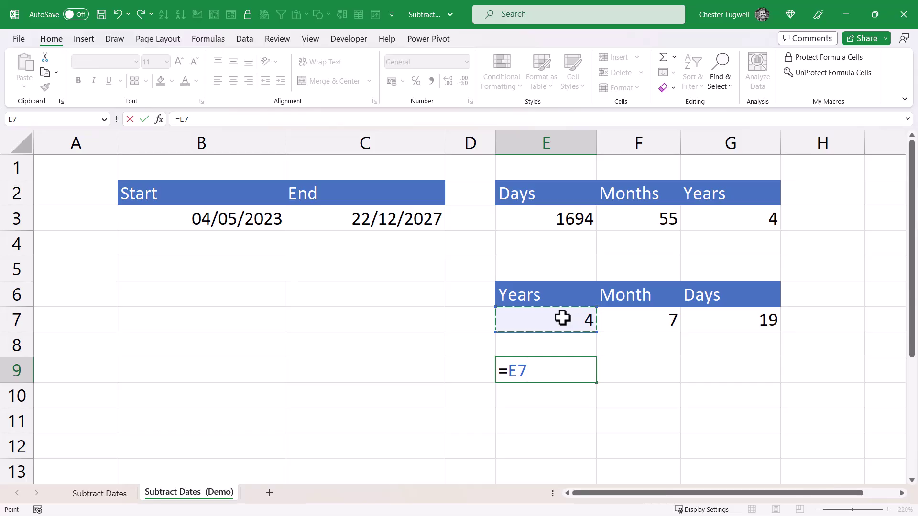
type("&")
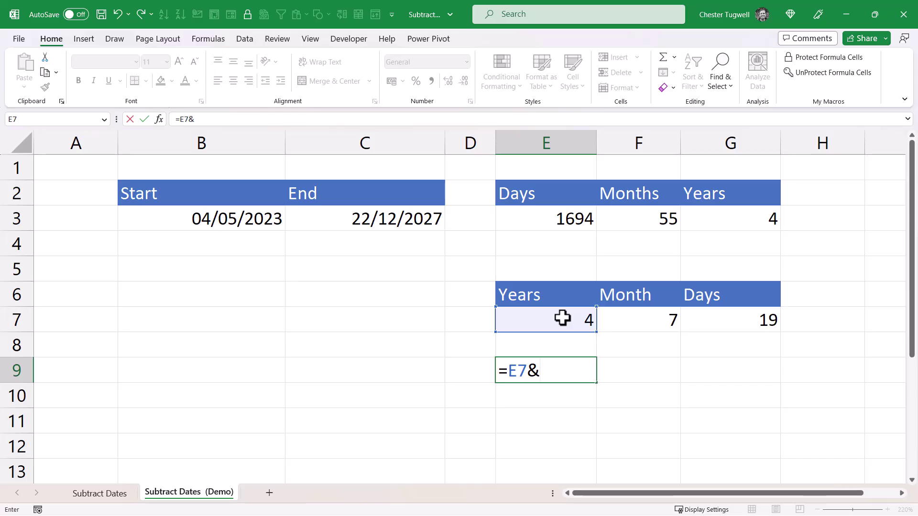
- Complete E9 as =E7&" years "&F7&" months "&G7&" days" to read 4 years 7 months 19 days
key("F2")
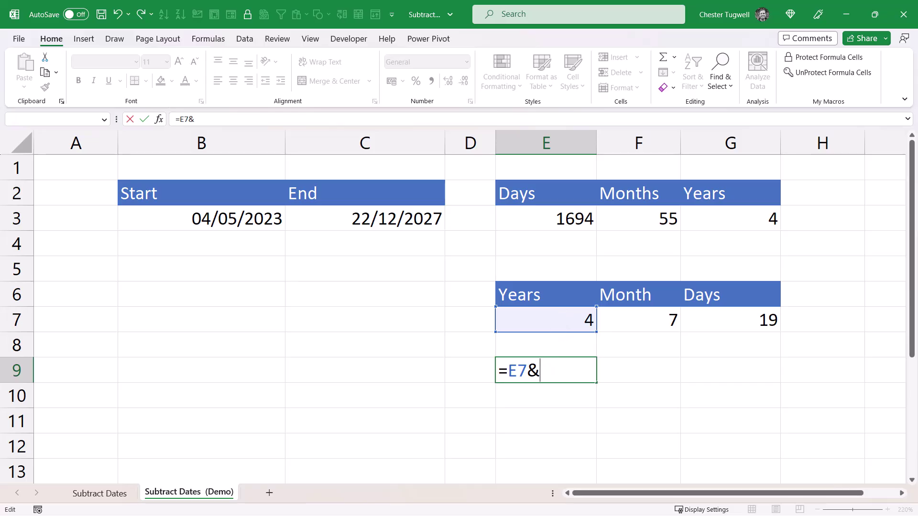
type("\" years")
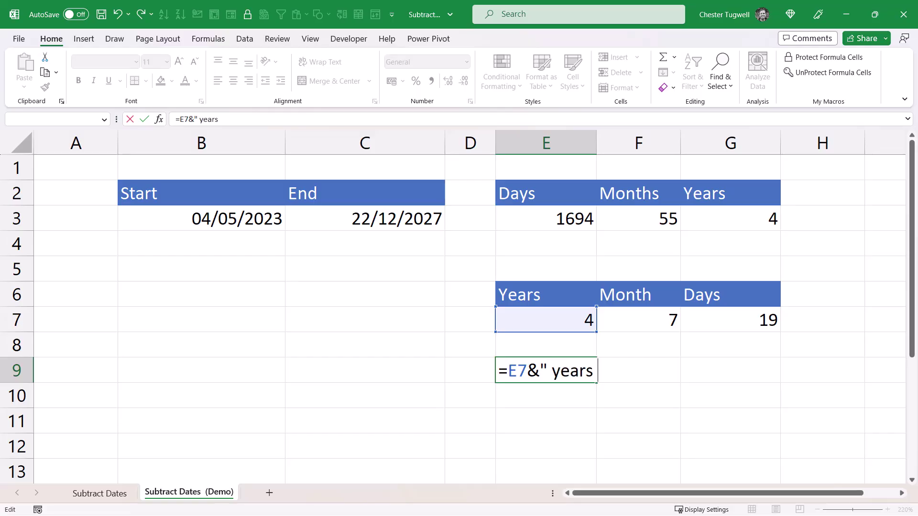
type(" \"&")
left_click(648, 319)
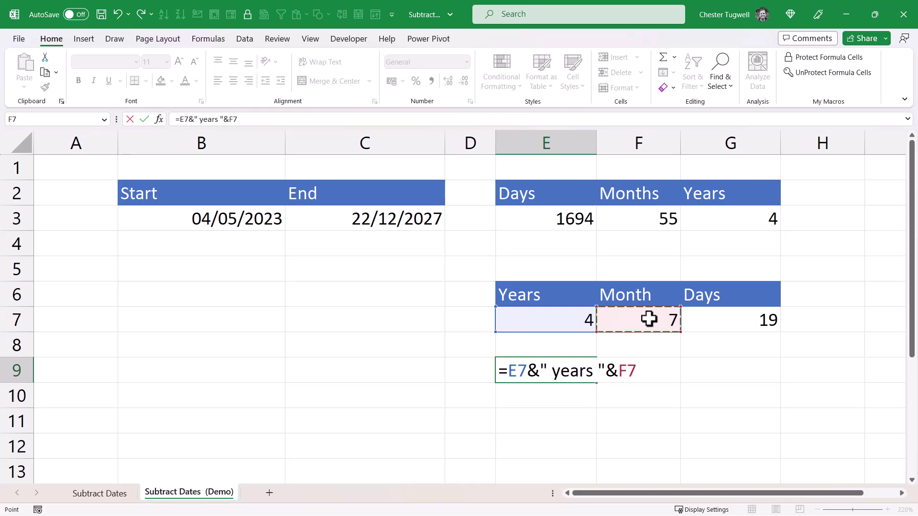
type("&")
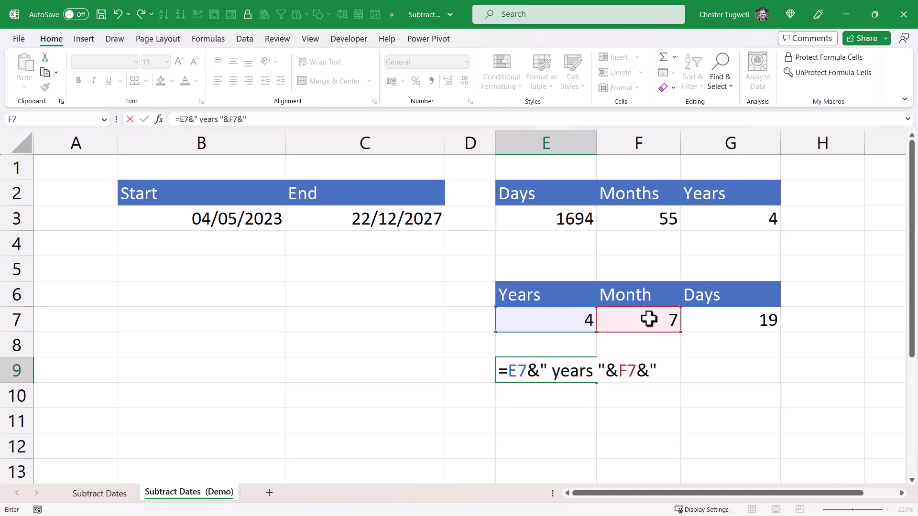
type("\" months")
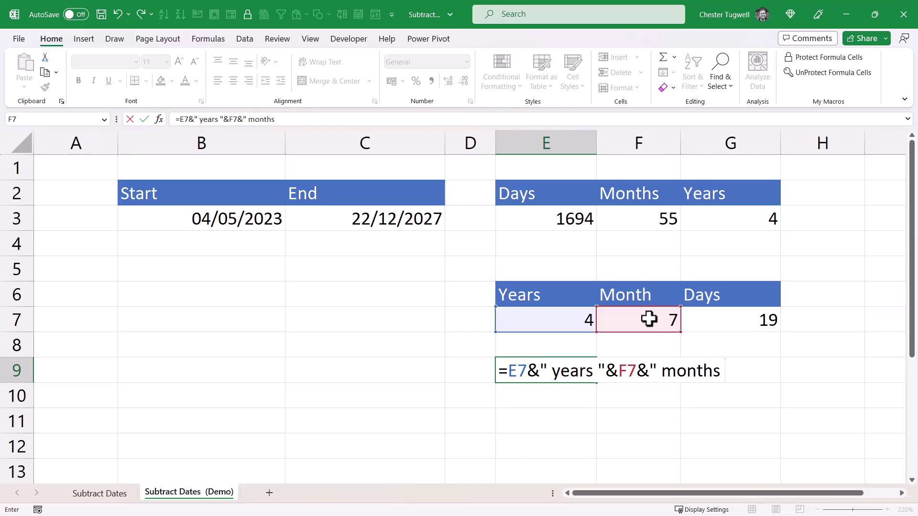
type(" \"&")
left_click(766, 320)
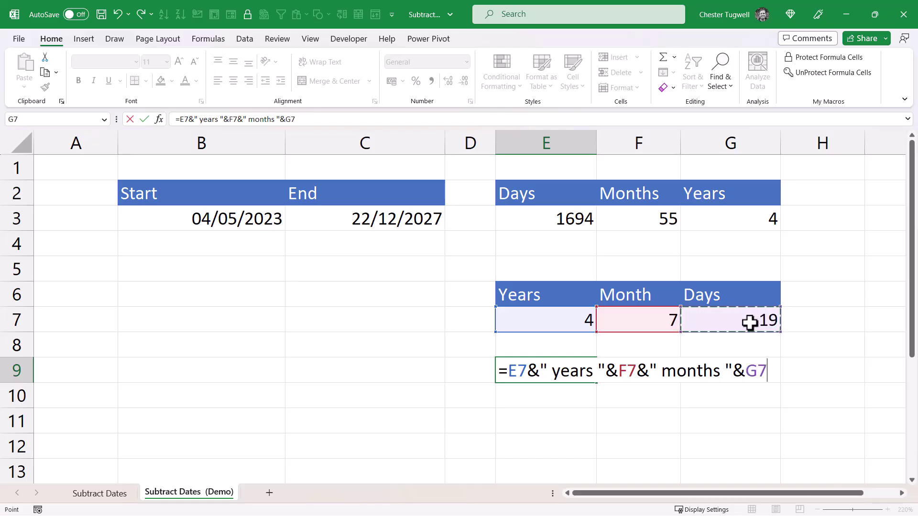
type("&\" days")
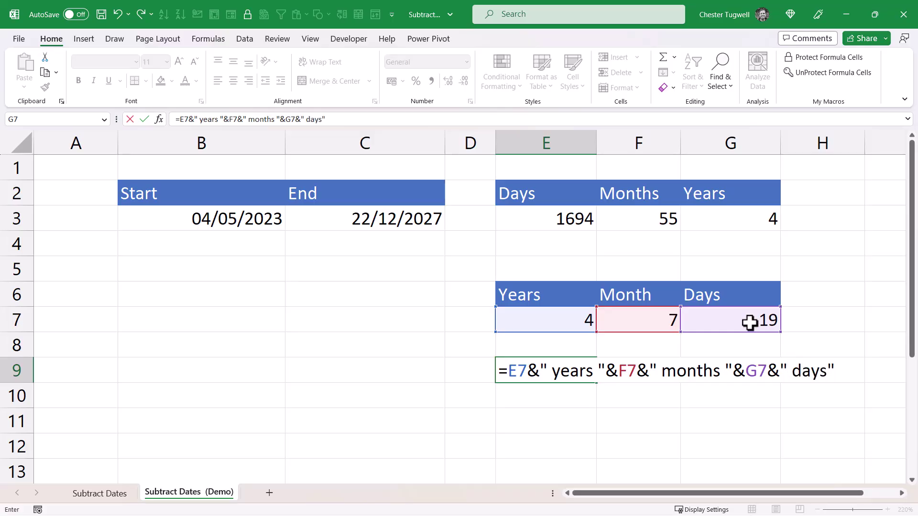
key("Return")
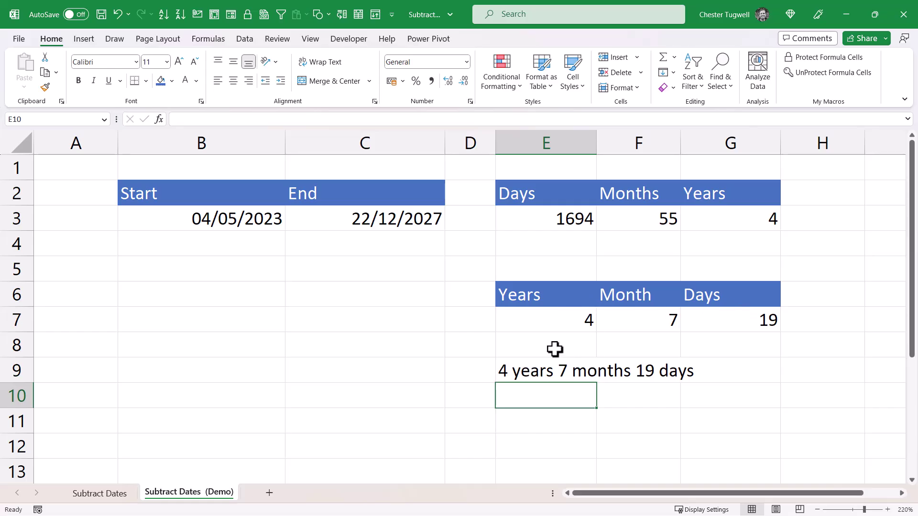
- Replace the E7 reference in E9 with E7's DATEDIF years formula
double_click(570, 319)
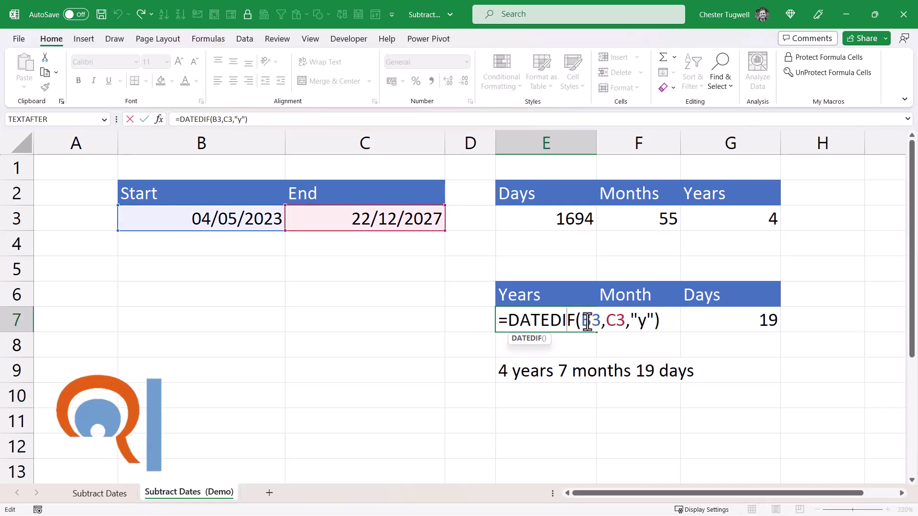
left_click_drag(508, 319, 668, 323)
key("Return")
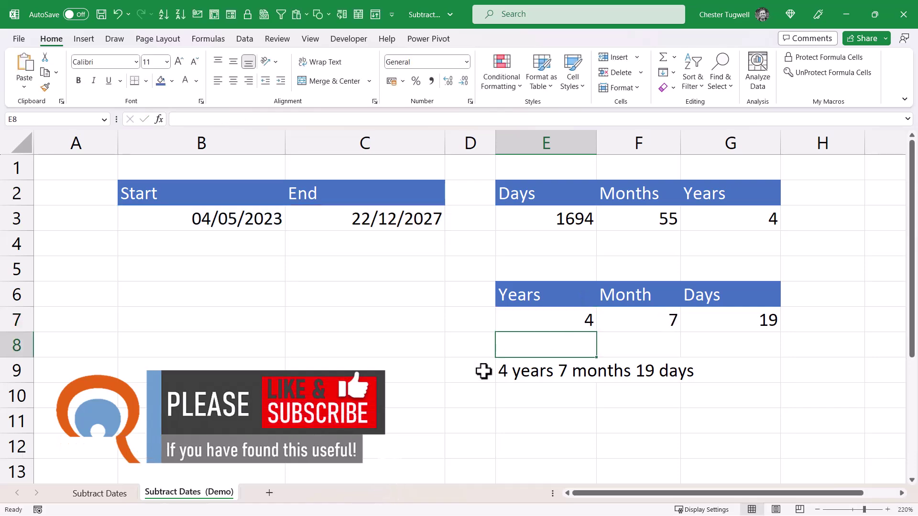
double_click(529, 376)
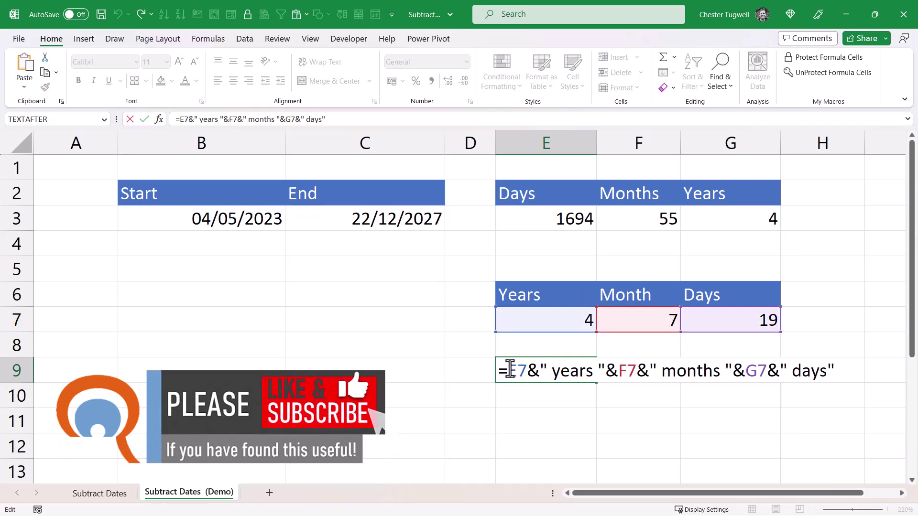
left_click_drag(508, 369, 525, 369)
key("ctrl+v")
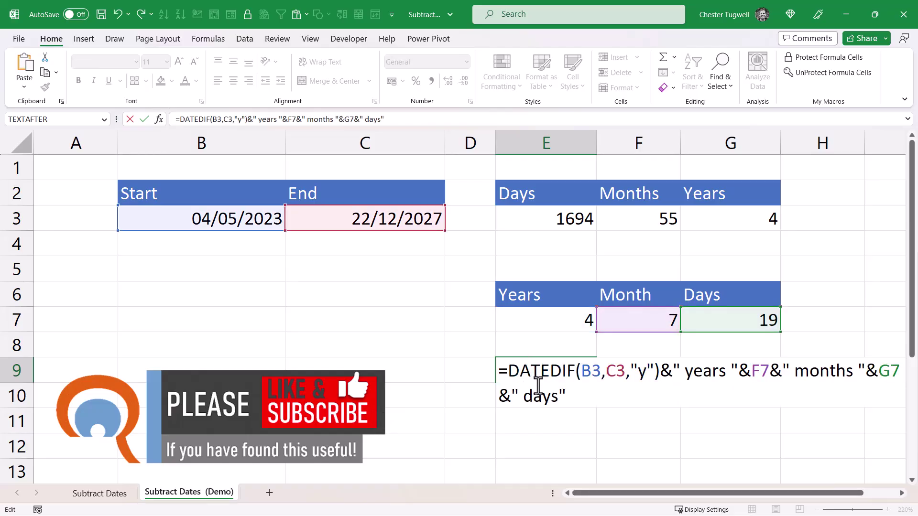
key("Return")
- Replace the F7 reference in E9 with F7's DATEDIF months formula
left_click(647, 321)
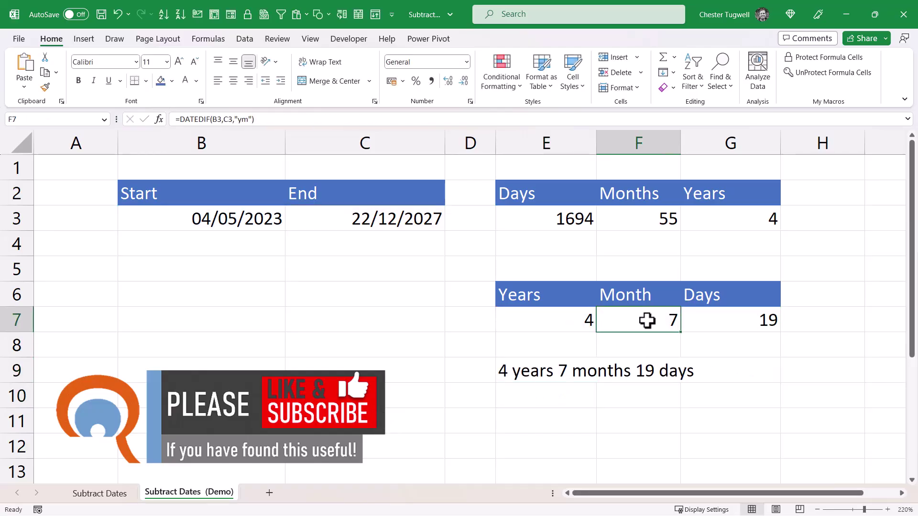
double_click(646, 320)
left_click_drag(609, 320, 801, 313)
key("Return")
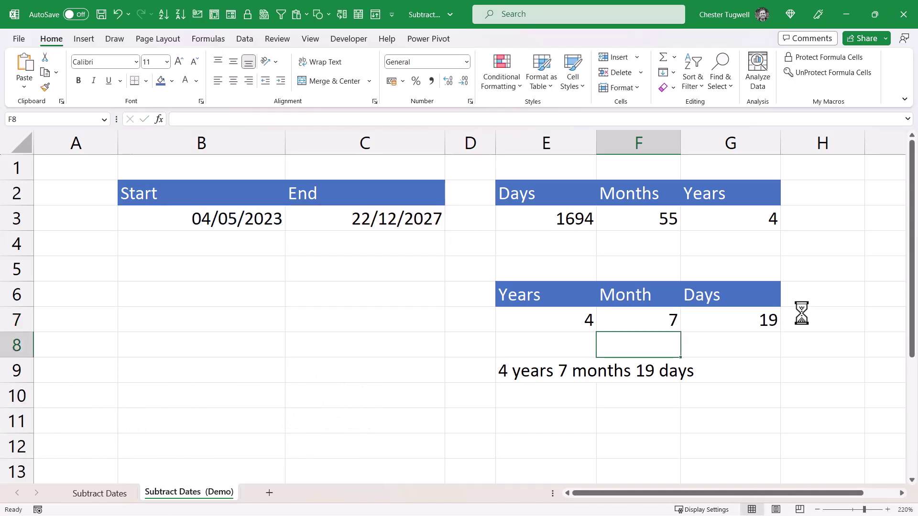
left_click(513, 372)
double_click(514, 372)
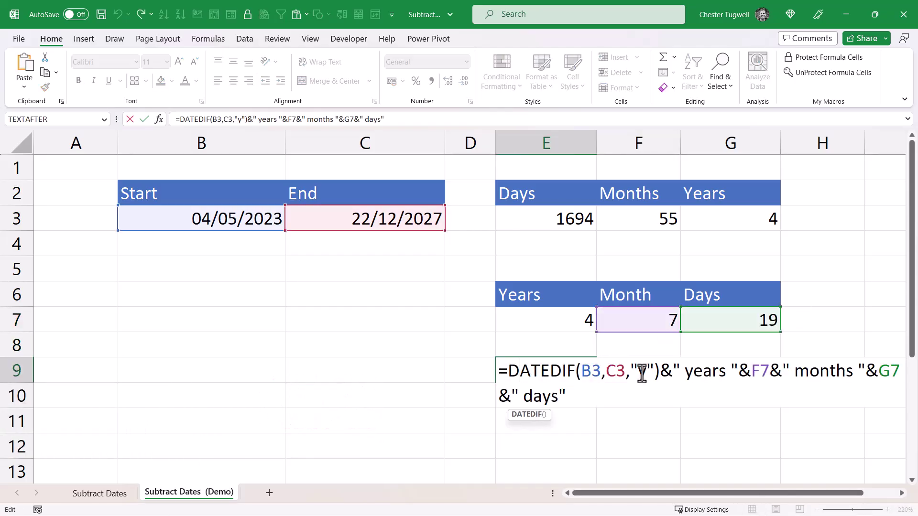
double_click(760, 370)
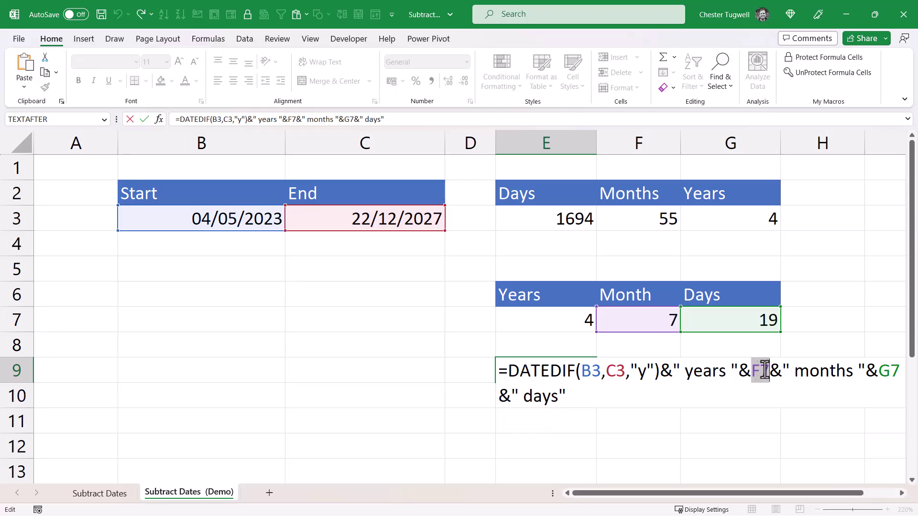
key("ctrl+v")
key("Return")
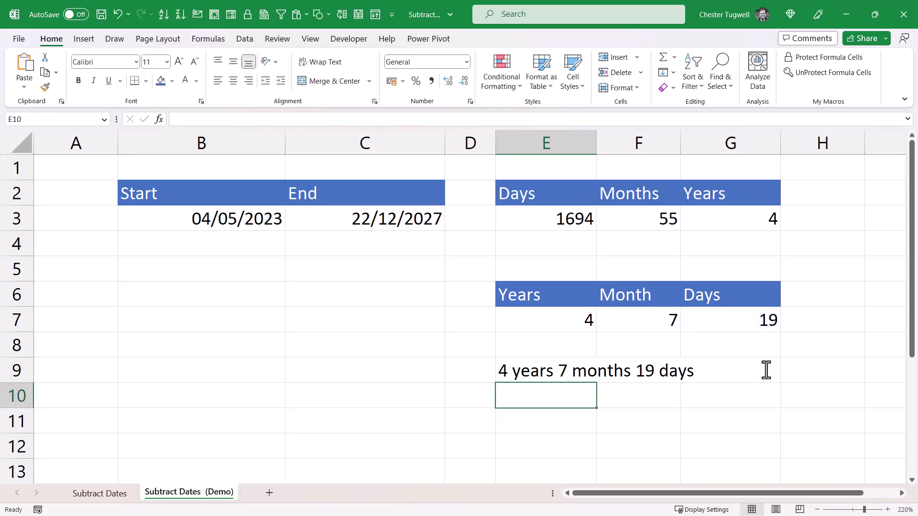
- Replace the G7 reference in E9 with G7's days formula, making E9 fully standalone
double_click(752, 319)
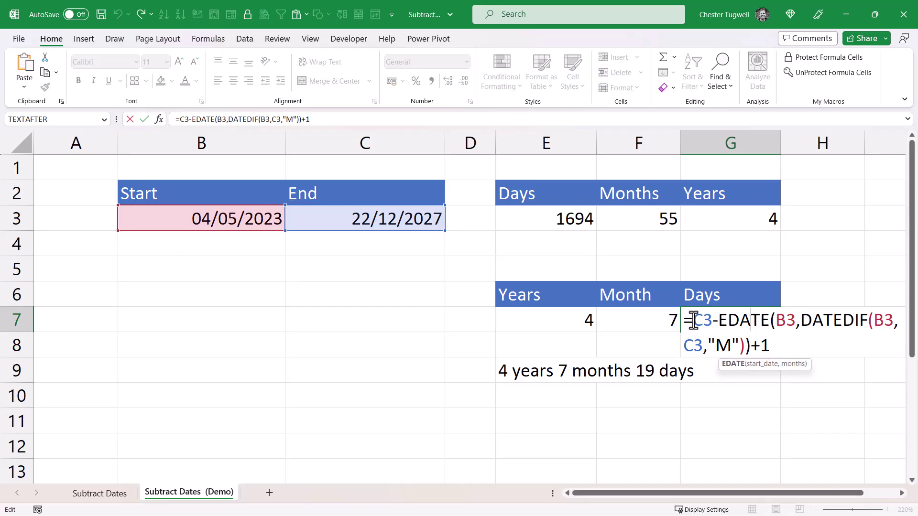
left_click_drag(693, 320, 780, 344)
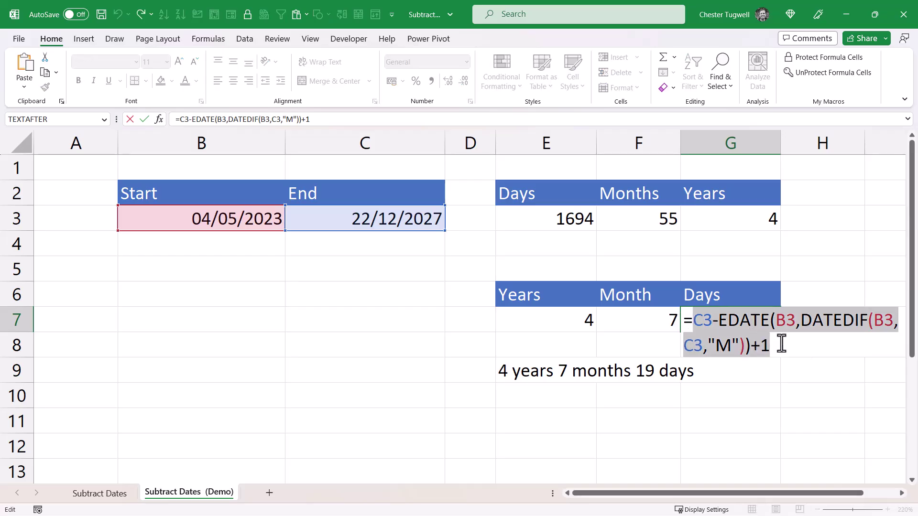
key("Return")
double_click(529, 371)
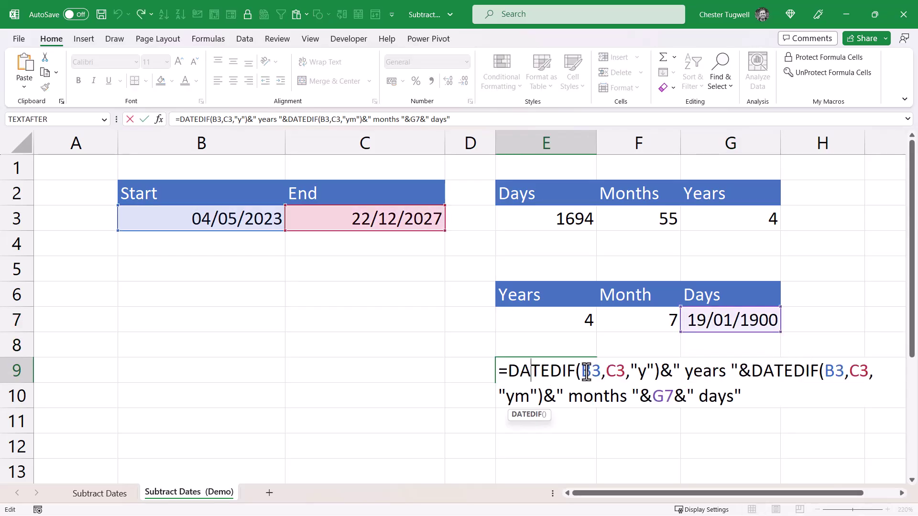
left_click_drag(674, 396, 656, 396)
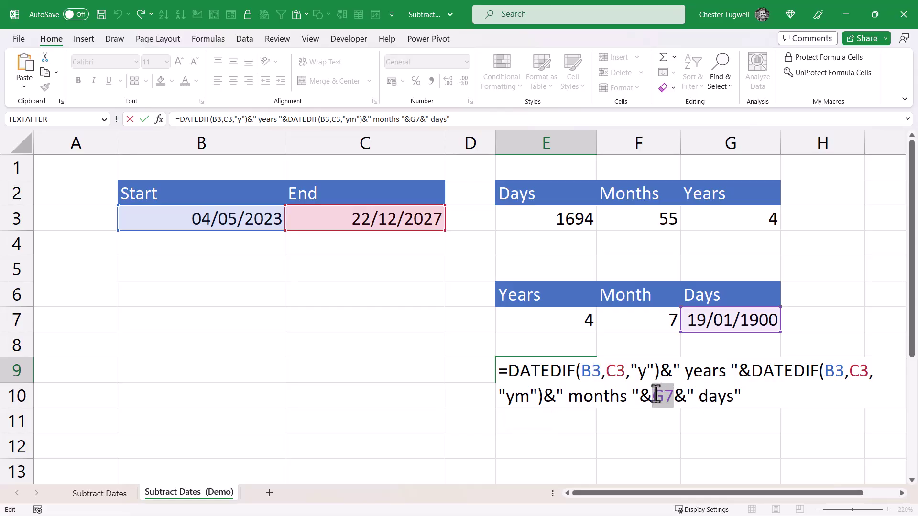
key("ctrl+v")
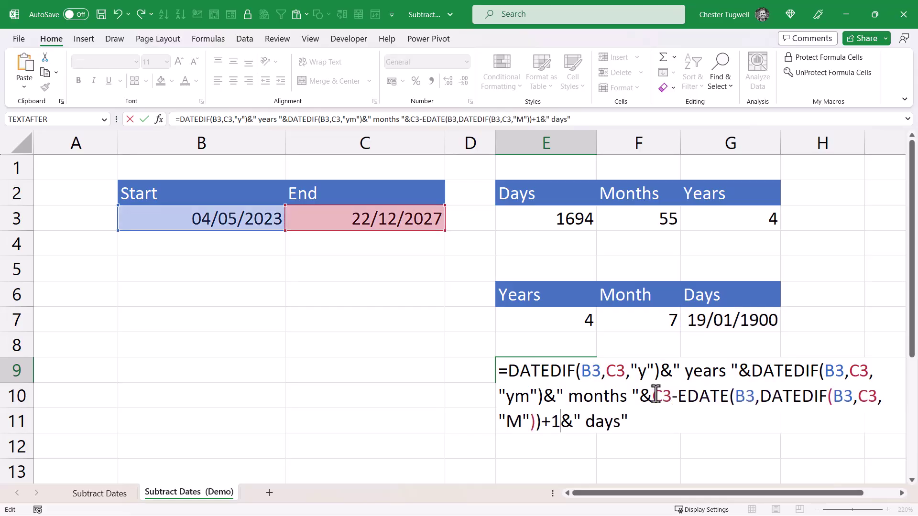
key("Return")
- Clear the E7:G7 breakdown values, leaving E9's standalone text result intact
left_click_drag(582, 316, 729, 316)
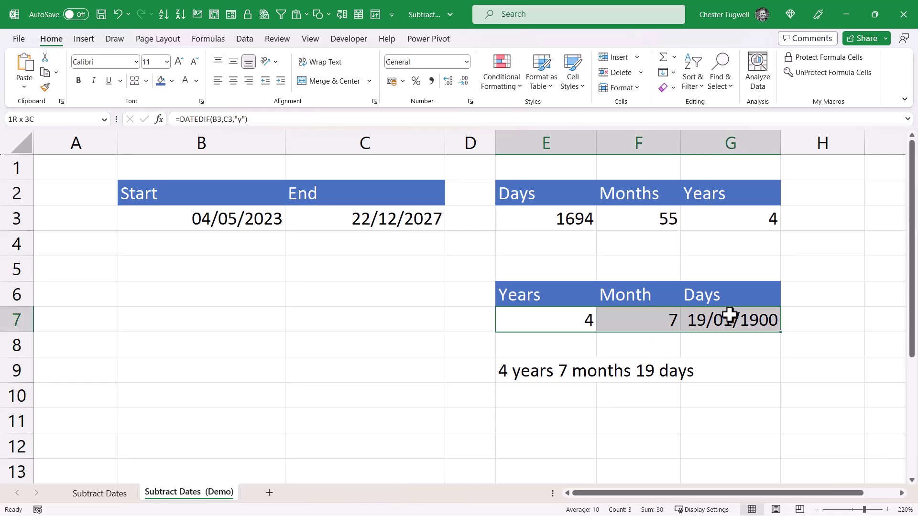
key("Delete")
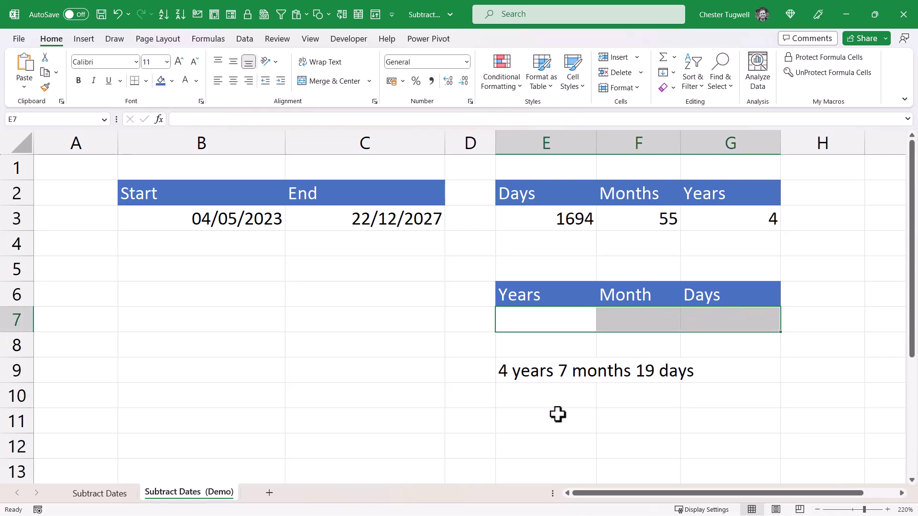